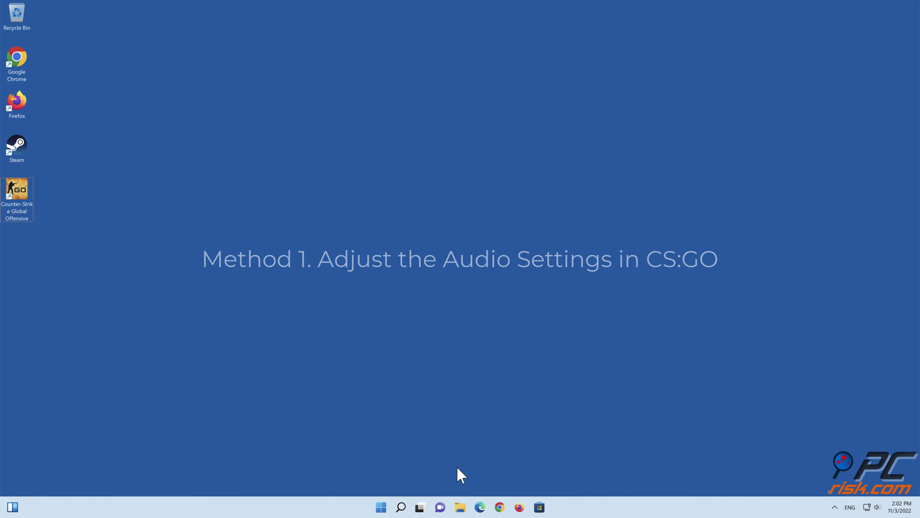
Launch Counter-Strike: Global Offensive and go to its Audio settings
double_click(22, 198)
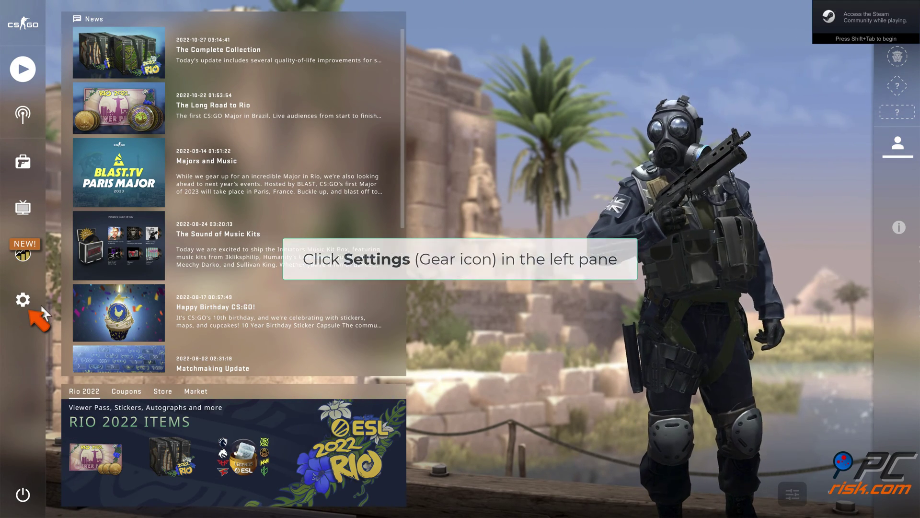
click(22, 300)
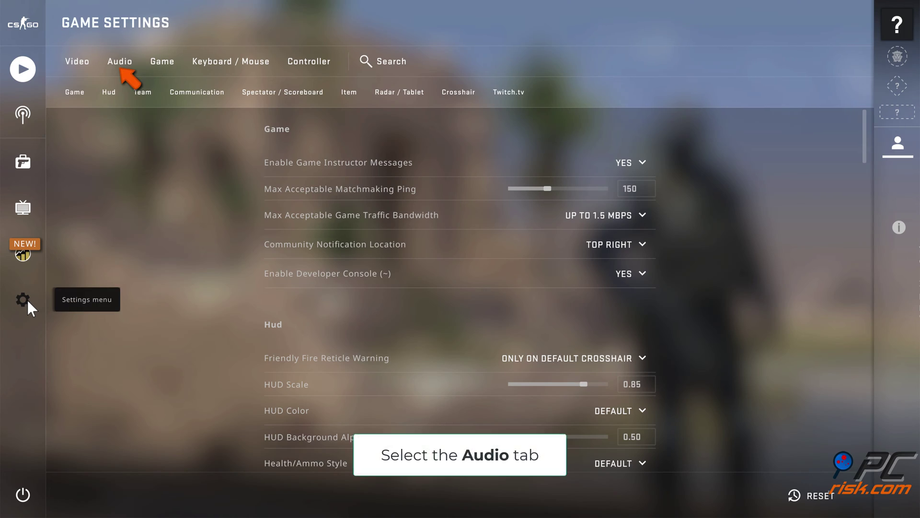
click(122, 64)
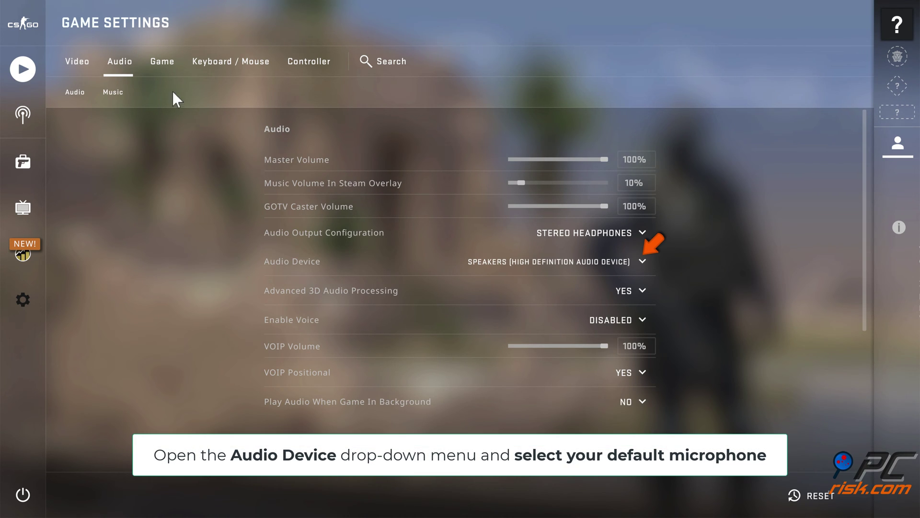
Set Audio Device to the Razer Kraken headset, voice to Press to Use Mic, VOIP Positional to No
click(641, 263)
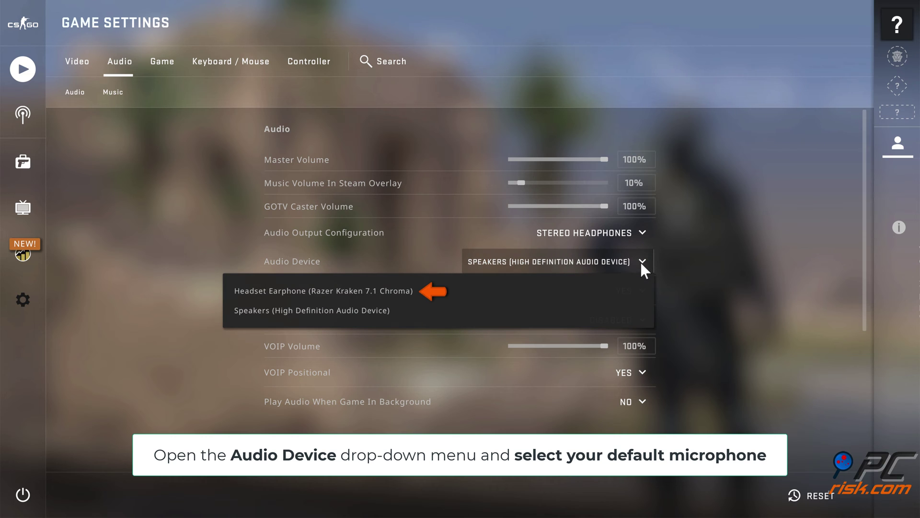
click(320, 293)
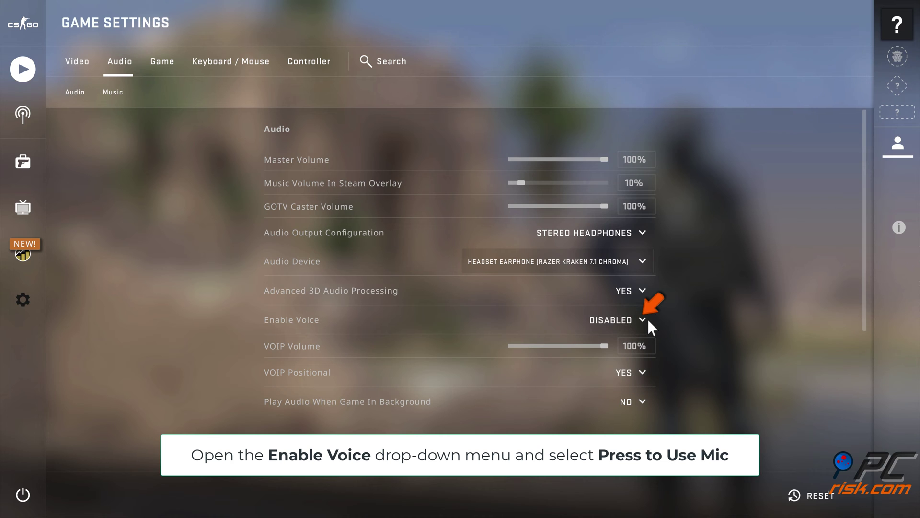
click(648, 327)
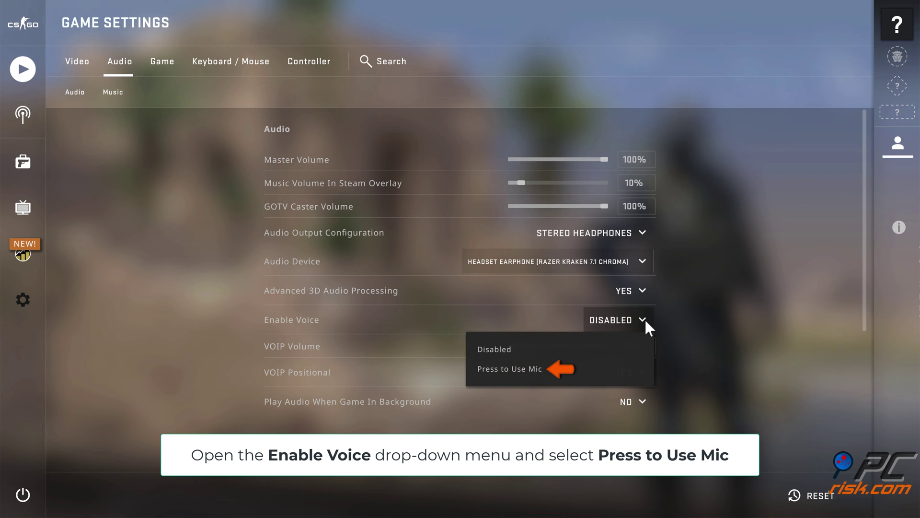
click(510, 369)
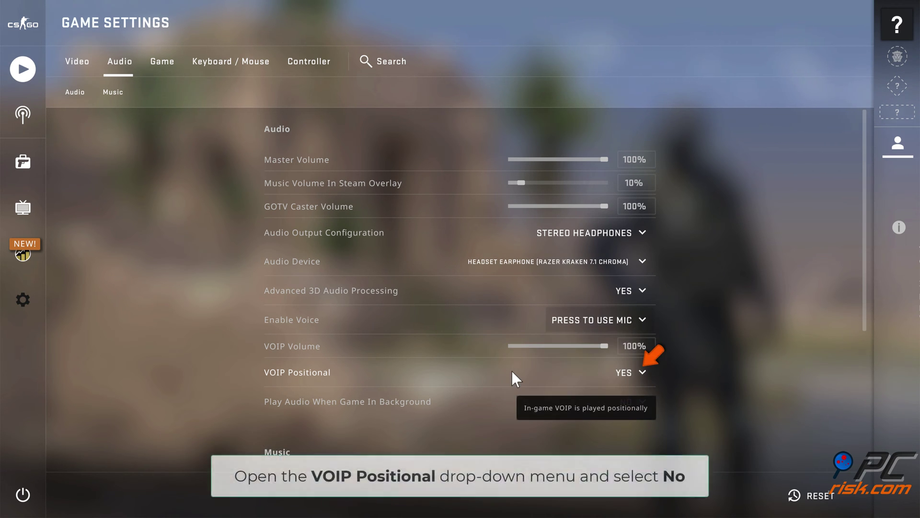
click(642, 372)
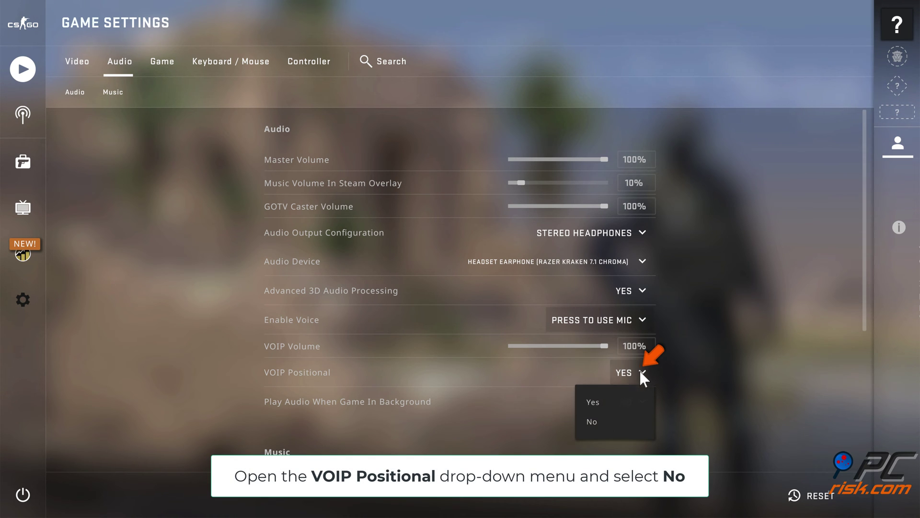
click(593, 422)
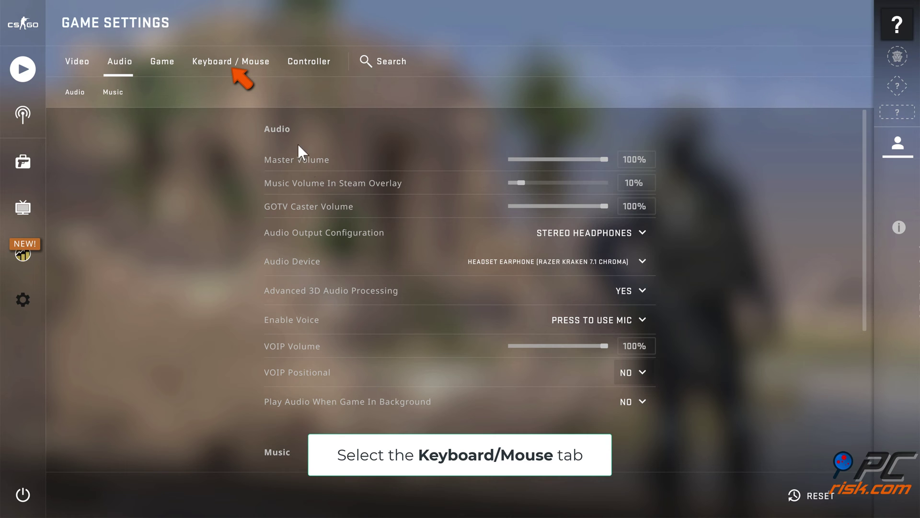
Bind the Use Mic action to the K key in Keyboard / Mouse settings
click(237, 64)
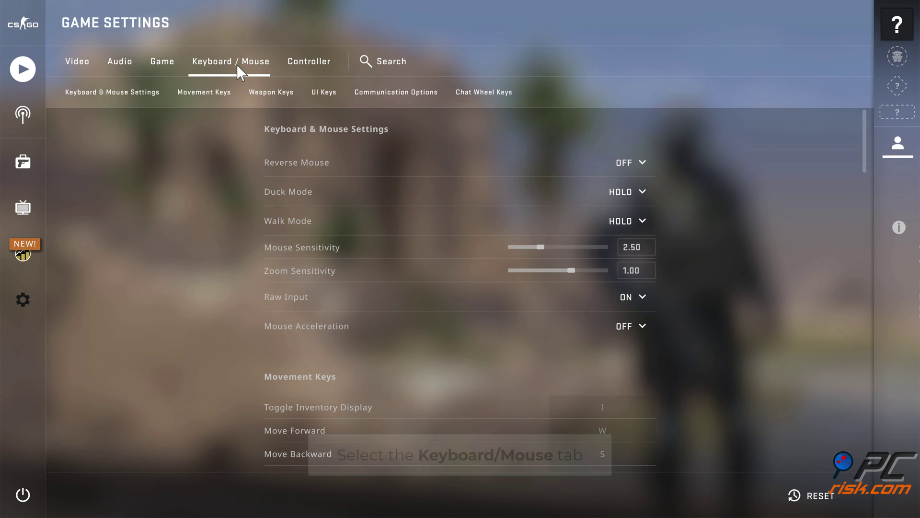
scroll(725, 279, down, 20)
scroll(726, 283, down, 5)
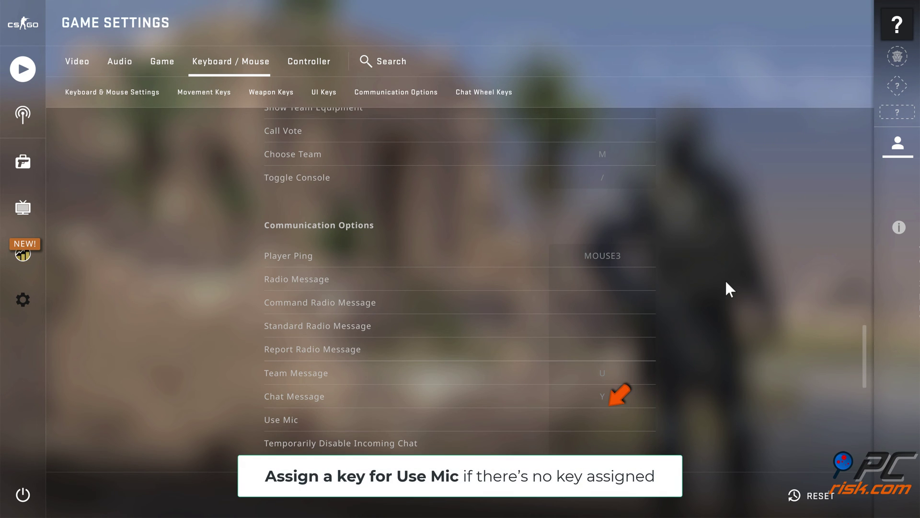
click(612, 418)
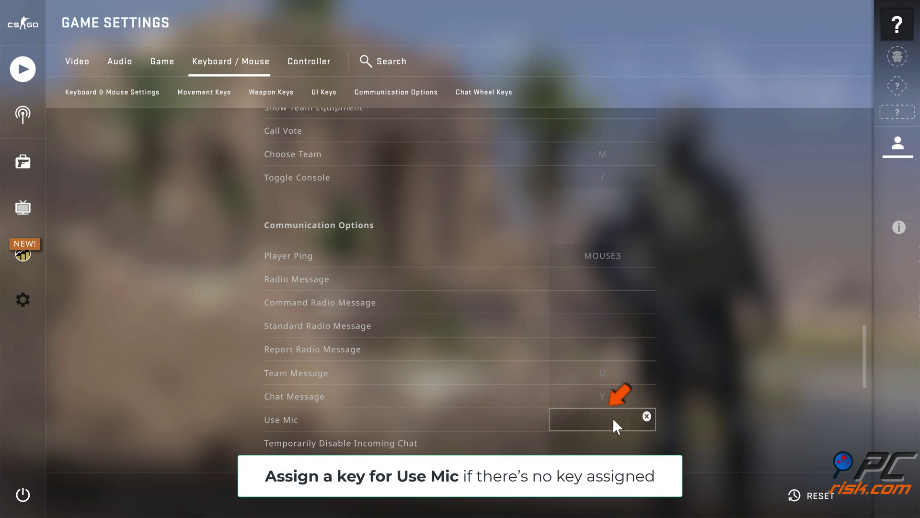
key(k)
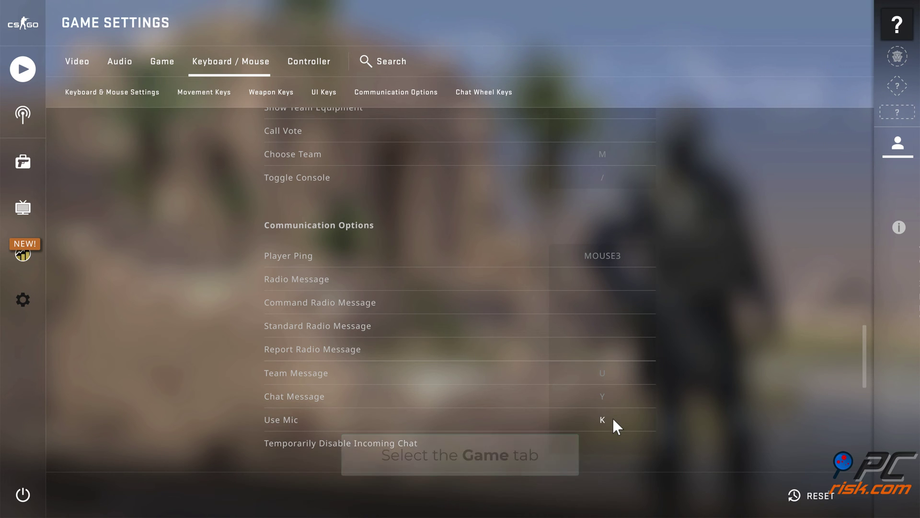
Set Enable Developer Console to Yes in the Game settings
click(163, 62)
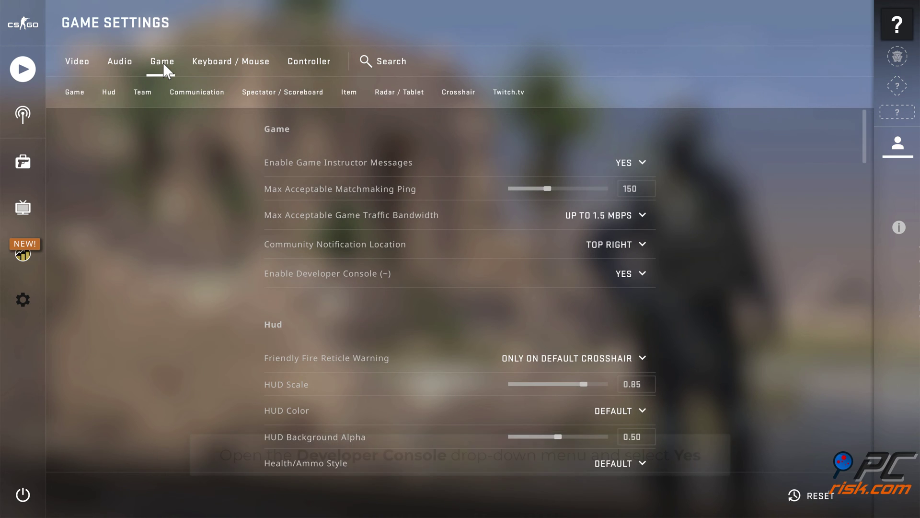
click(646, 273)
click(603, 302)
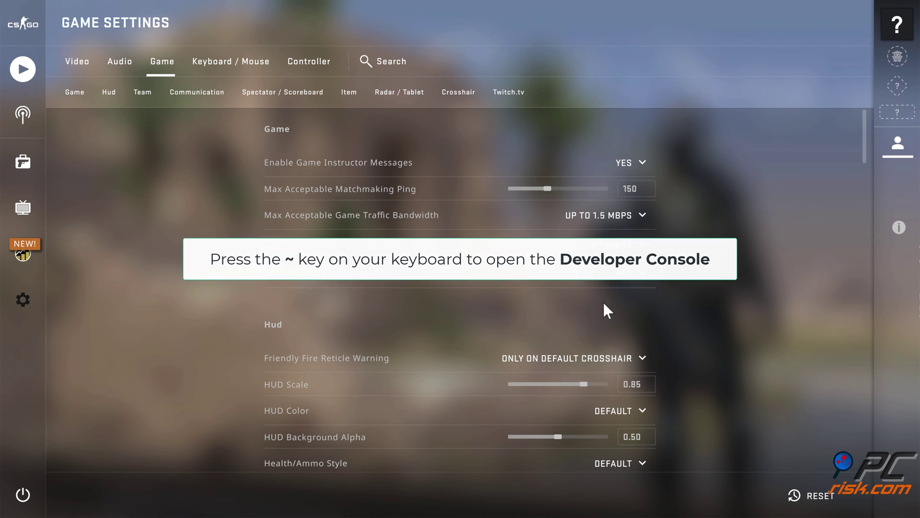
Run voice_enable 1 in the developer console, then close the console
key(grave)
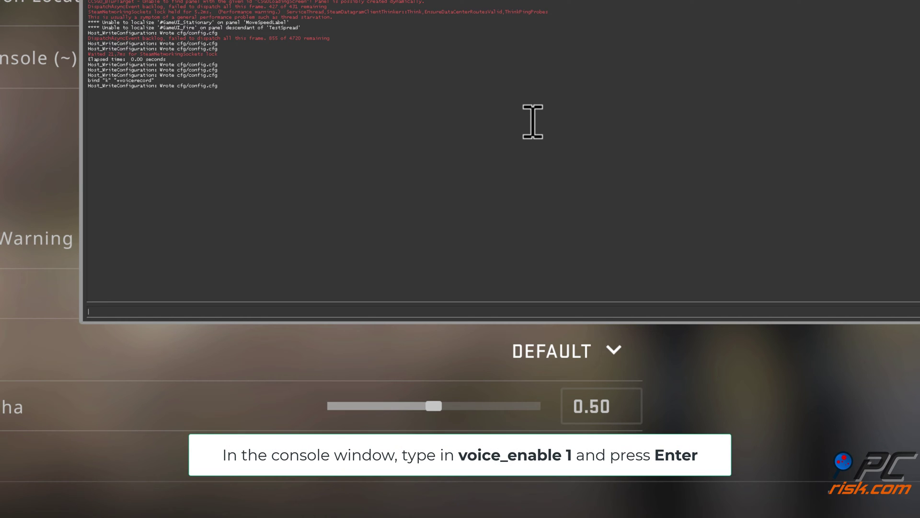
text(voice_enable 1)
key(Return)
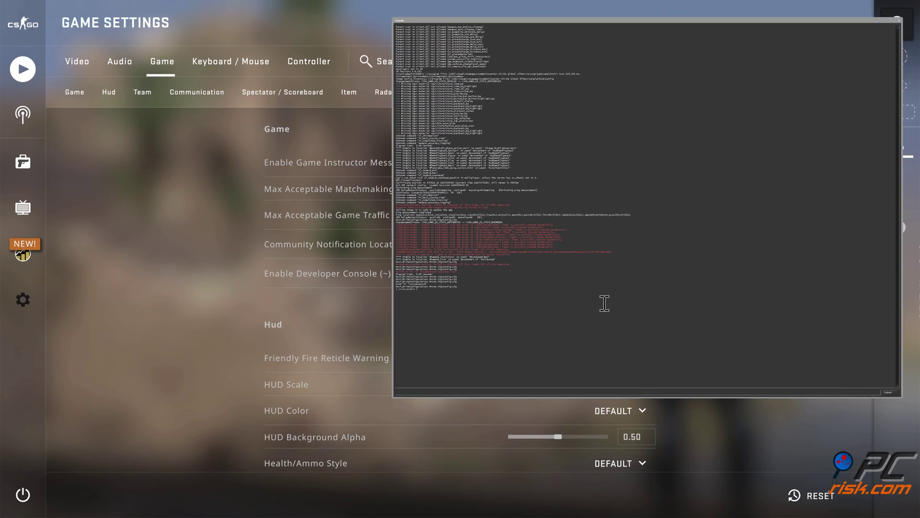
key(grave)
Close the settings and quit CS:GO from the Power menu
key(Escape)
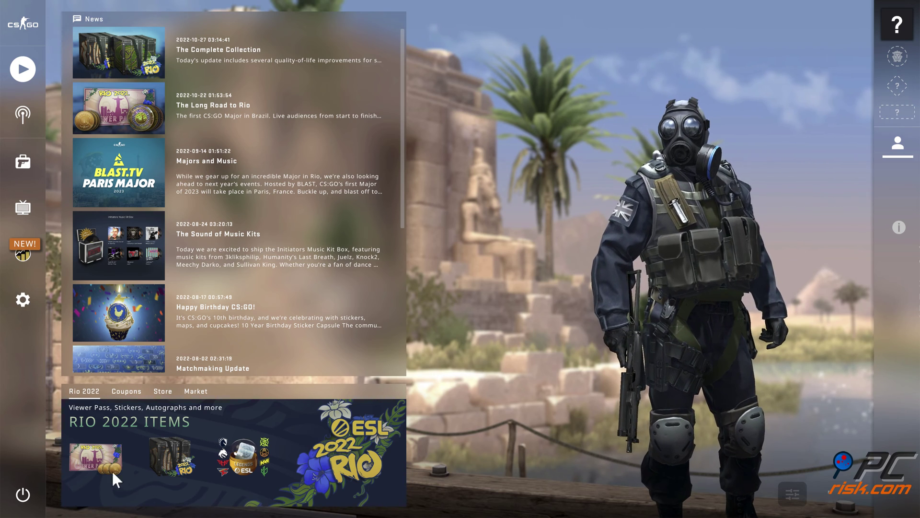
click(28, 494)
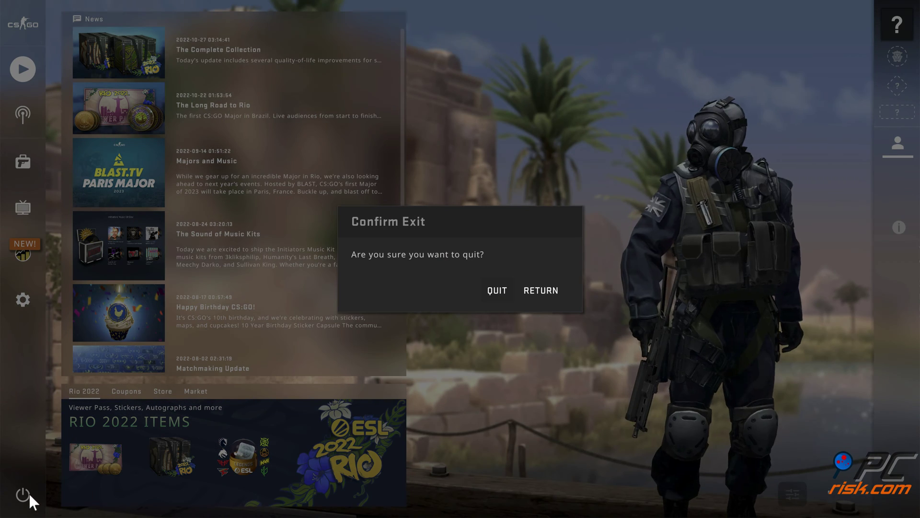
click(496, 297)
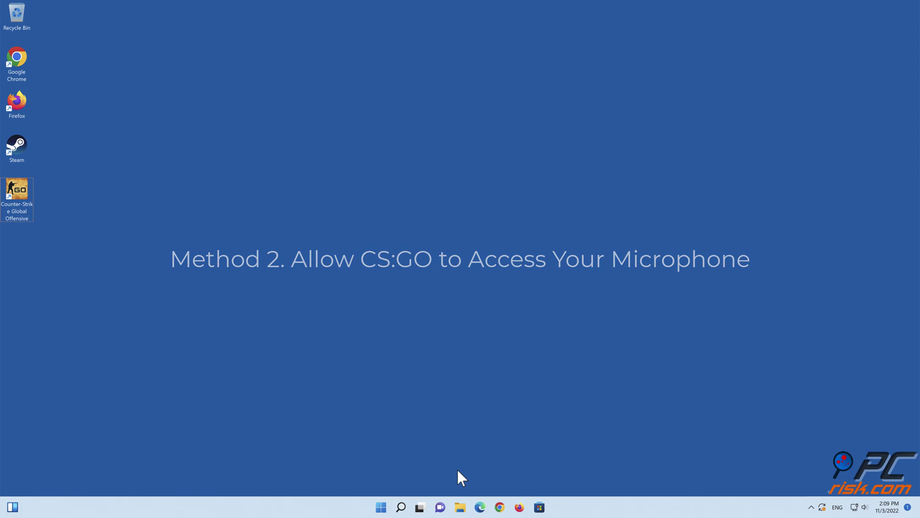
Open Windows Settings at Privacy & security > Microphone
right_click(381, 507)
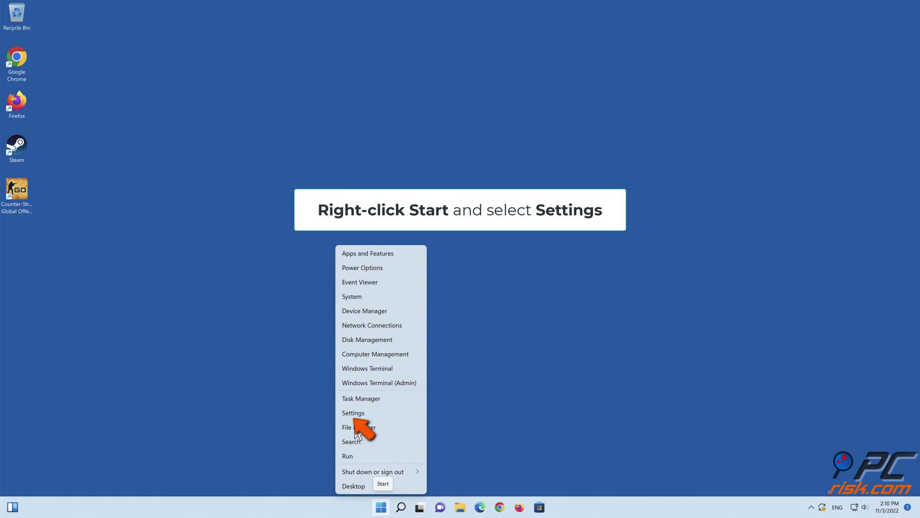
click(353, 414)
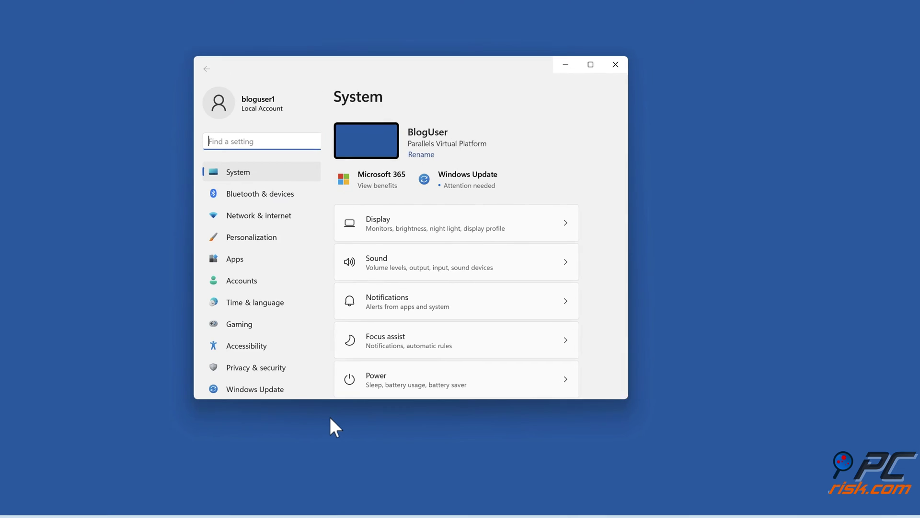
click(240, 366)
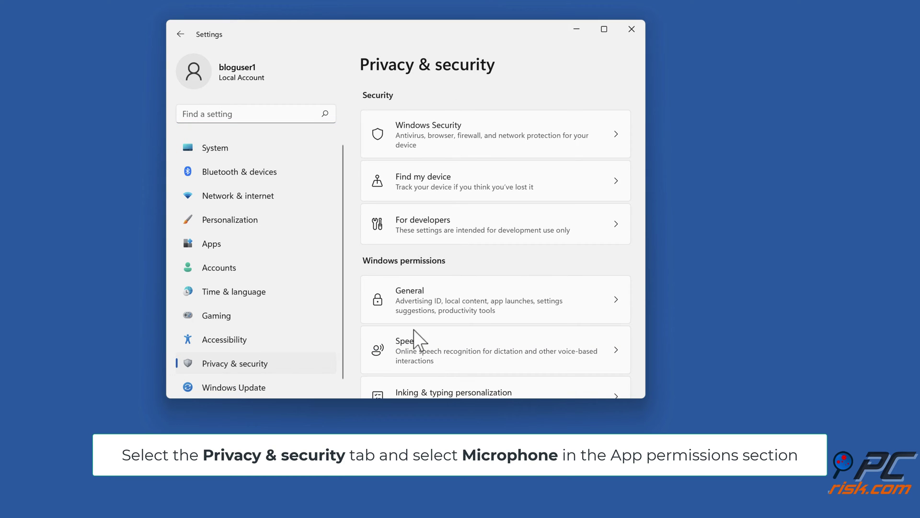
scroll(551, 273, down, 10)
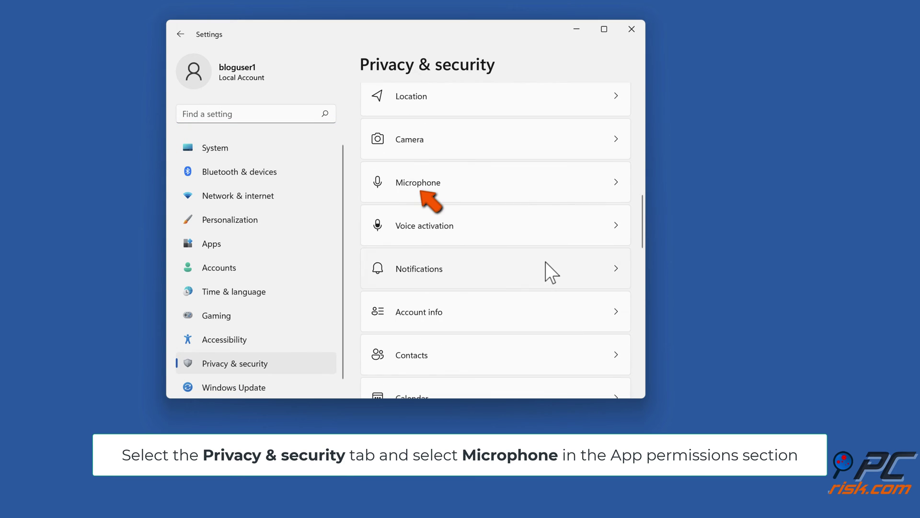
click(414, 190)
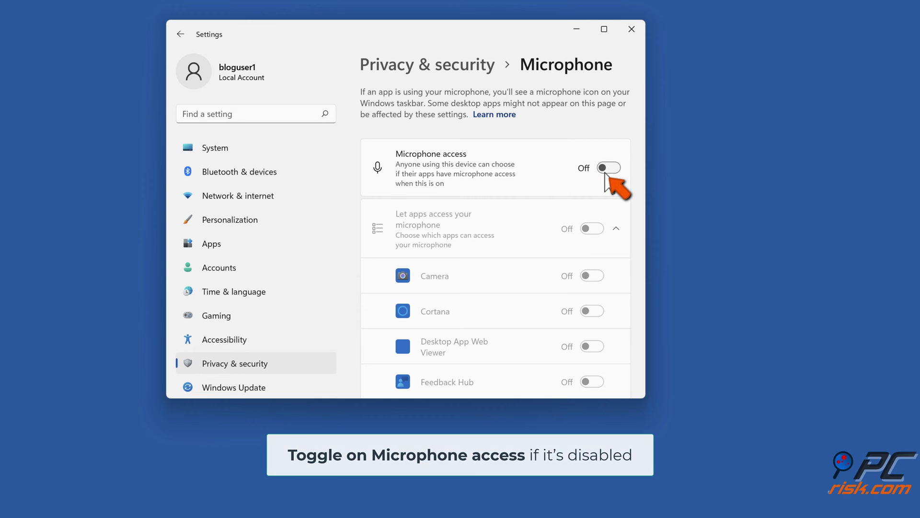
Switch on microphone access for the device, for apps, and for desktop apps
click(605, 171)
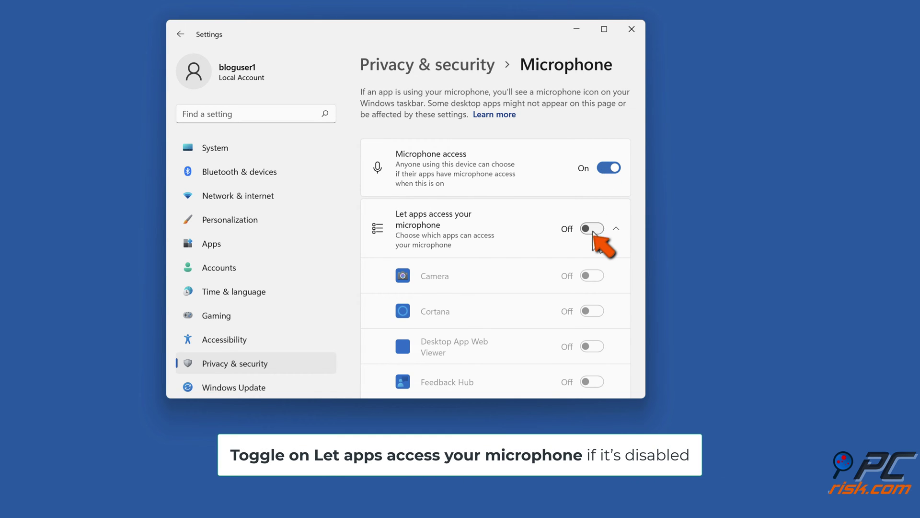
click(593, 229)
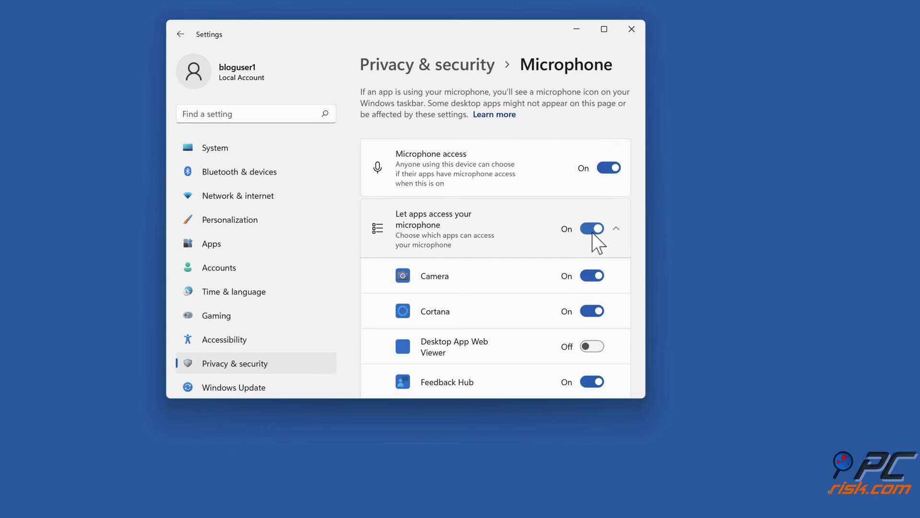
scroll(592, 232, down, 3)
scroll(591, 232, down, 6)
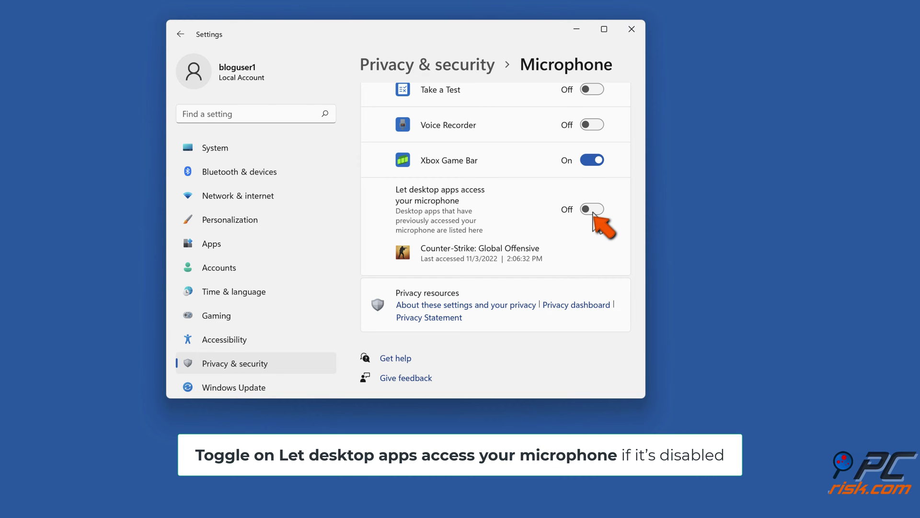
click(592, 210)
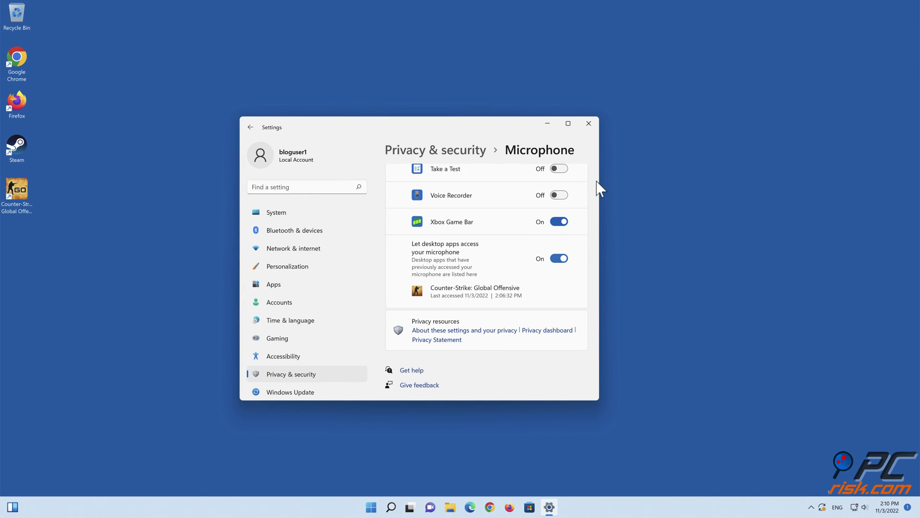
Close the Windows Settings window
click(590, 126)
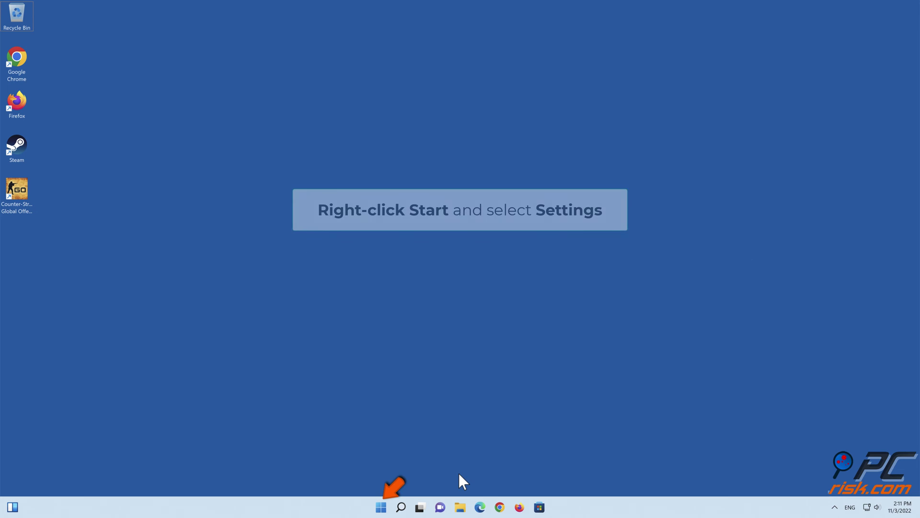
Turn off 'Open Xbox Game Bar using this button' under Settings > Gaming > Xbox Game Bar
right_click(381, 507)
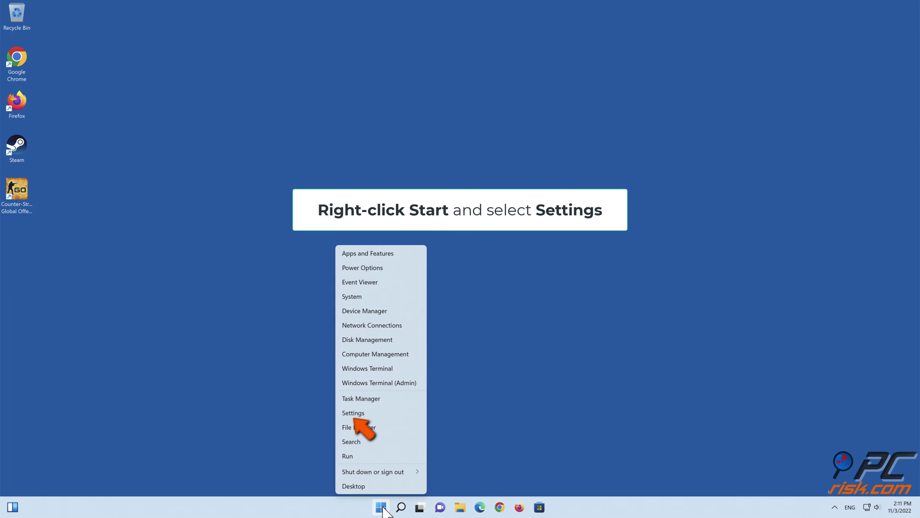
click(352, 414)
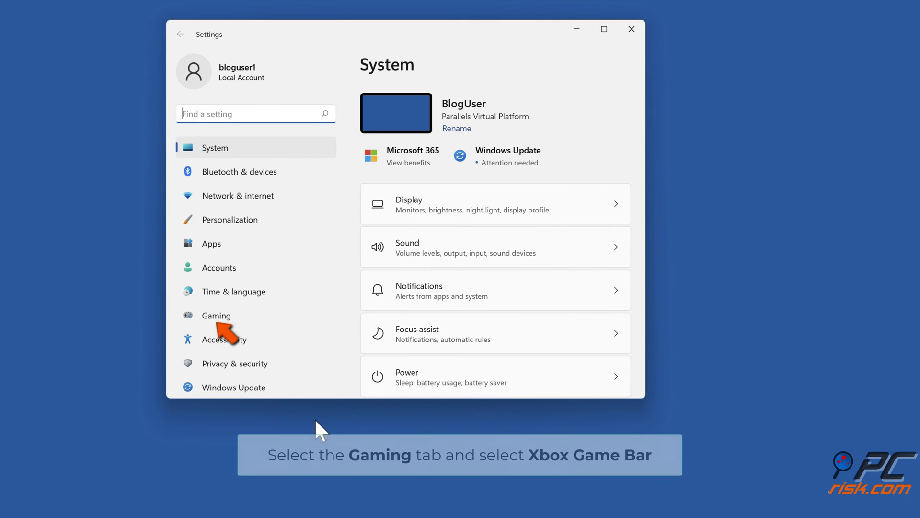
click(223, 318)
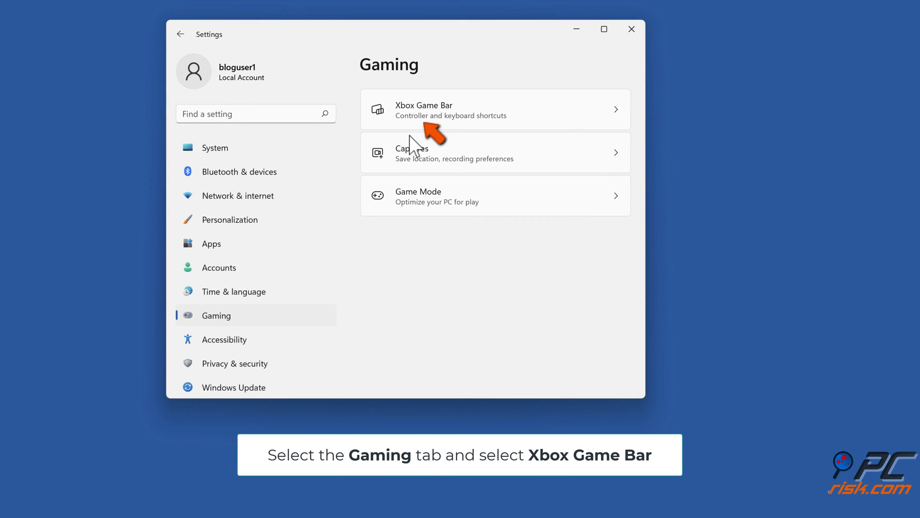
click(431, 121)
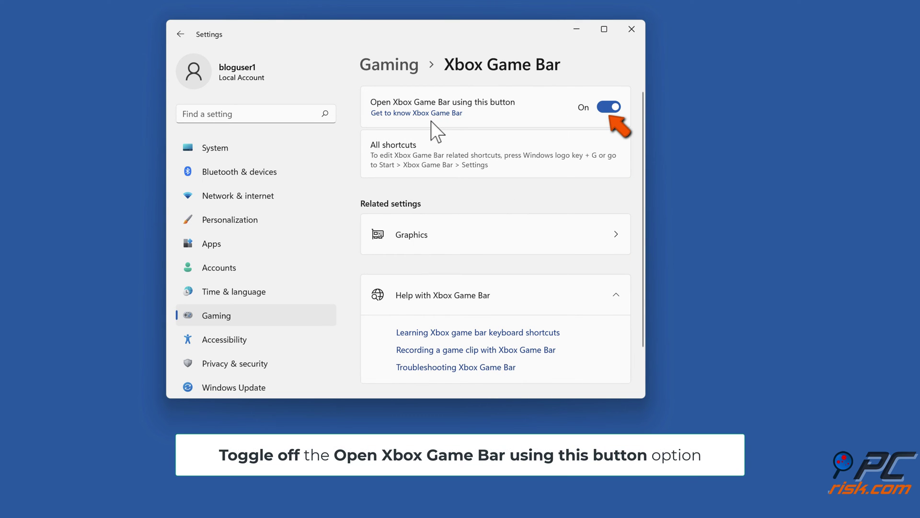
click(607, 113)
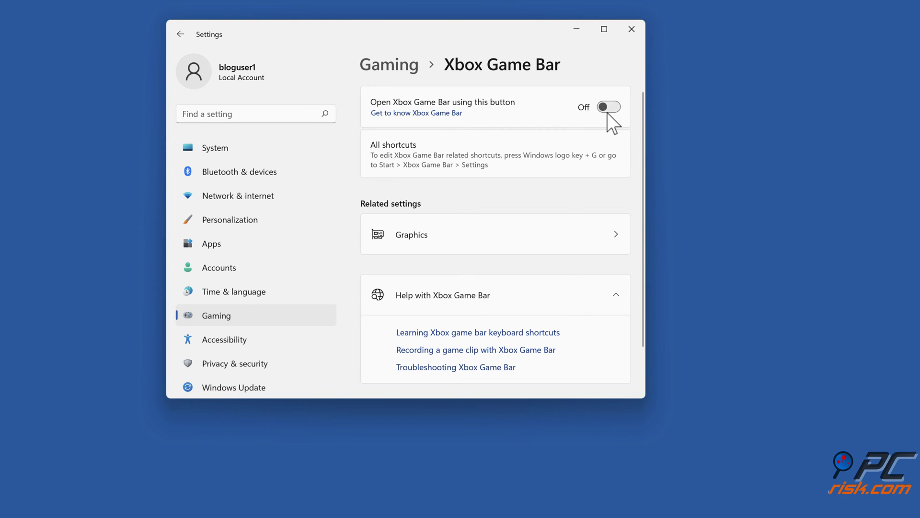
Go to Apps > Apps & features and scroll down to Xbox Game Bar
click(213, 250)
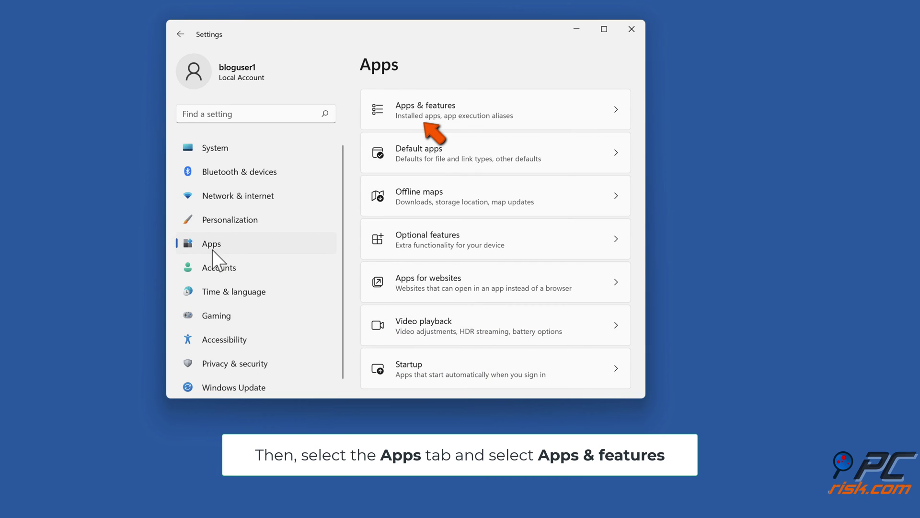
click(425, 120)
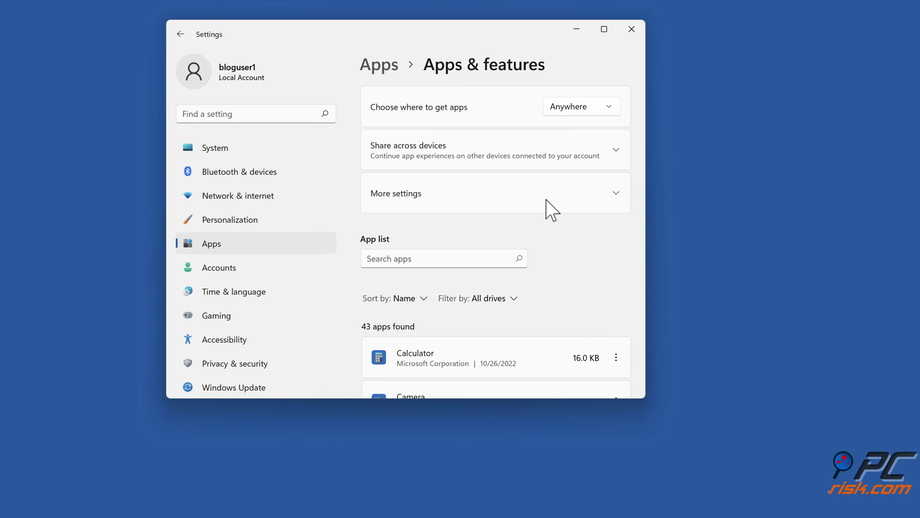
scroll(547, 200, down, 20)
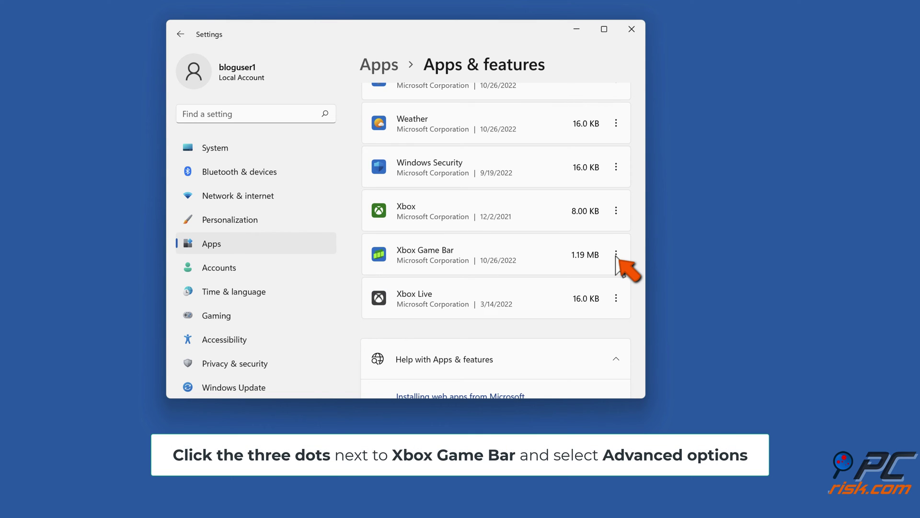
In Xbox Game Bar's advanced options, set Let this app run in background to Never
click(617, 254)
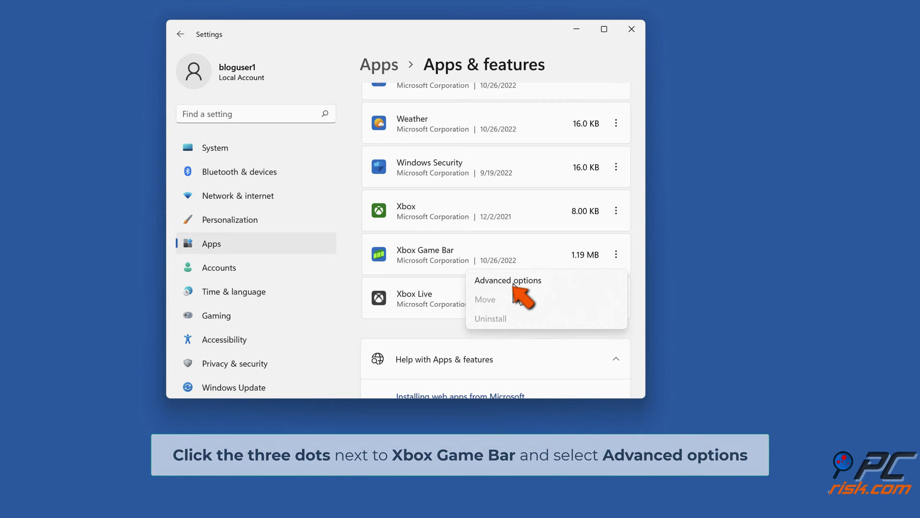
click(512, 283)
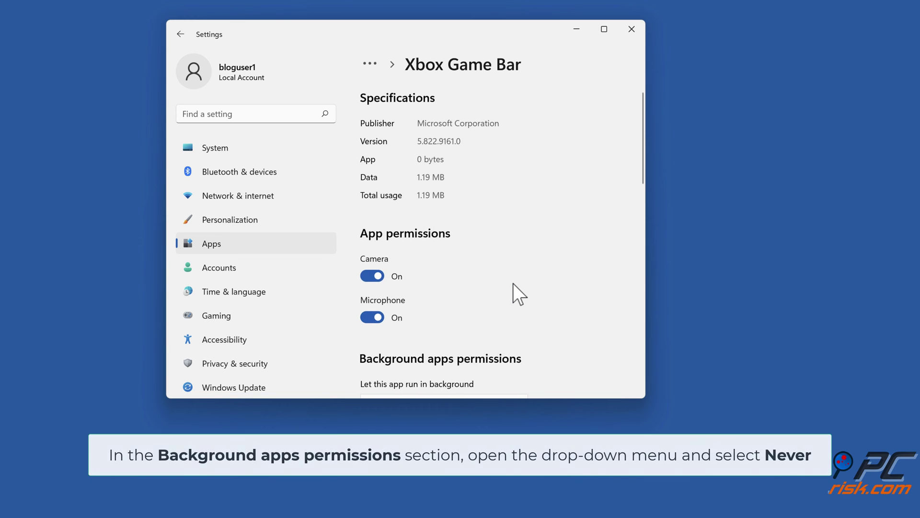
scroll(513, 283, down, 5)
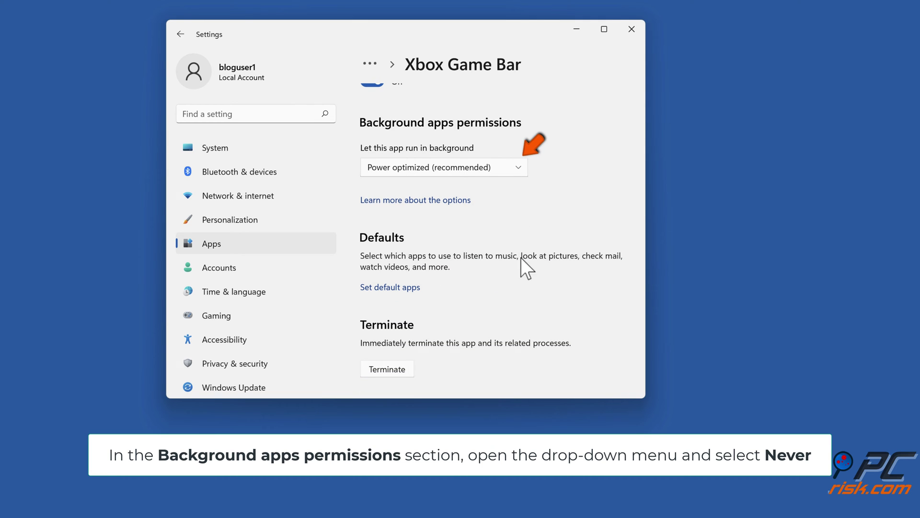
click(522, 169)
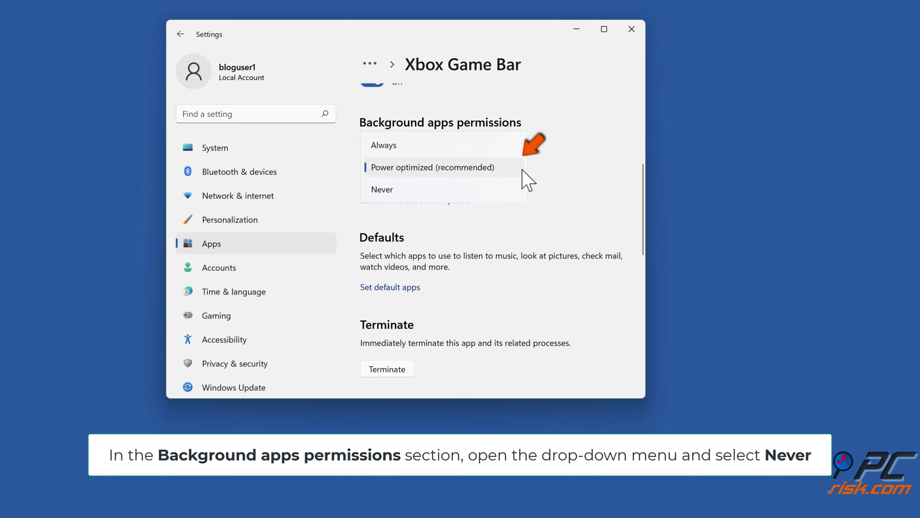
click(382, 196)
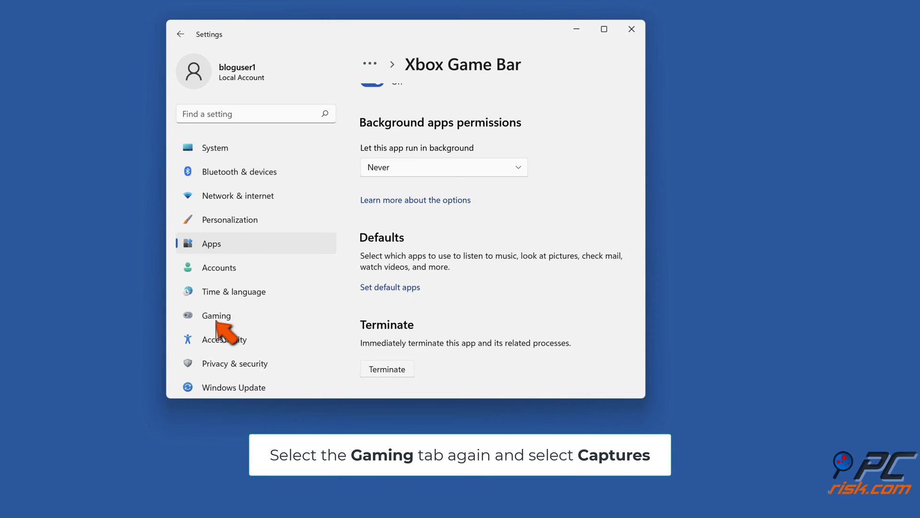
Confirm Record what happened is Off under Gaming > Captures, then close Settings
click(217, 317)
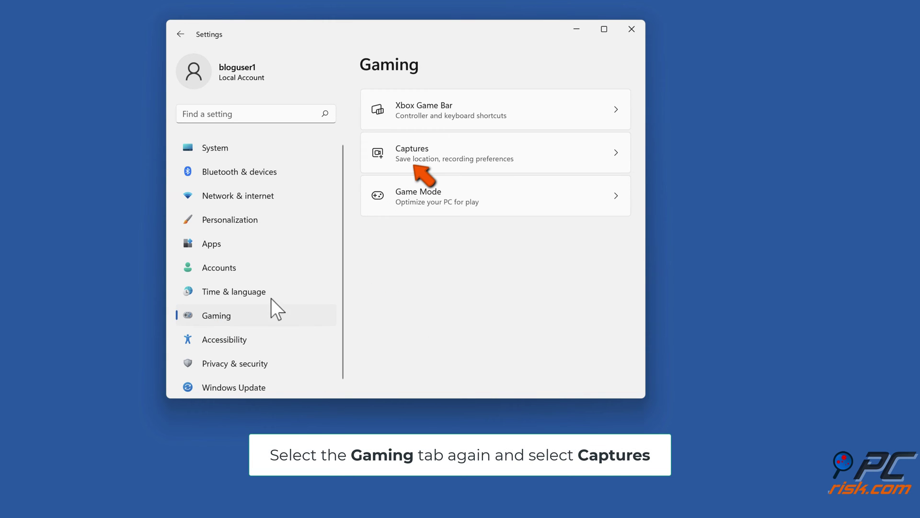
click(411, 164)
scroll(410, 164, down, 2)
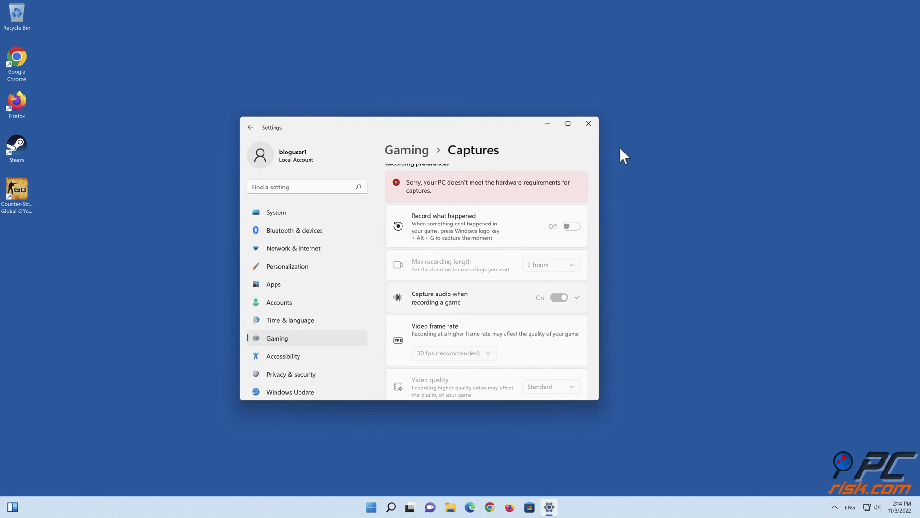
click(589, 124)
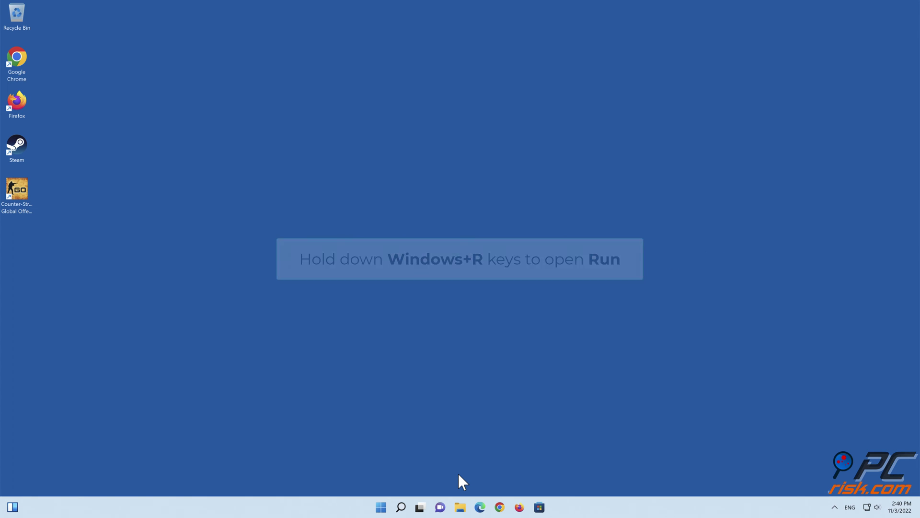
Run mmsys.cpl from the Run dialog to open the Sound control panel
key(super+r)
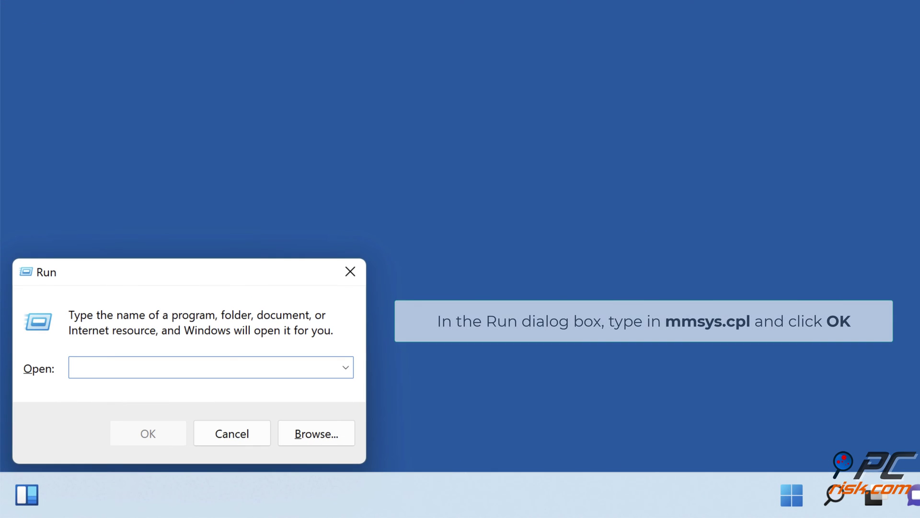
text(mms)
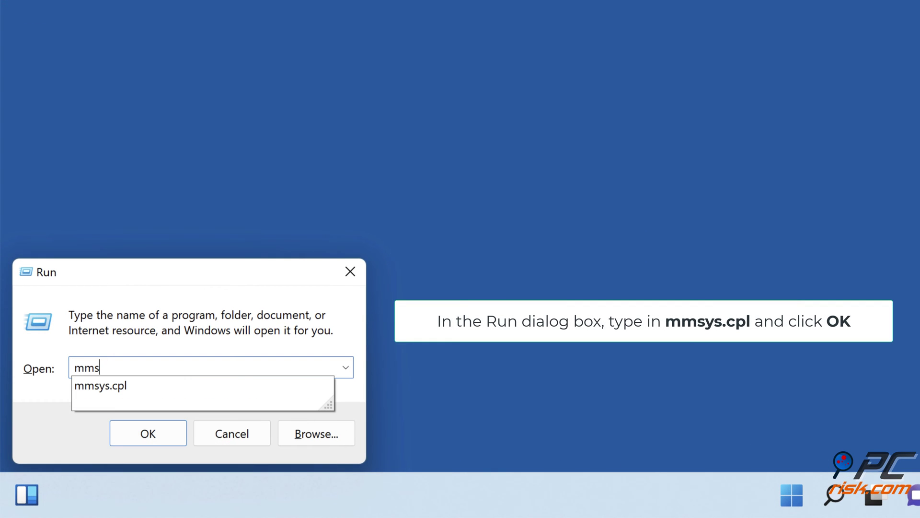
text(ys.cpl)
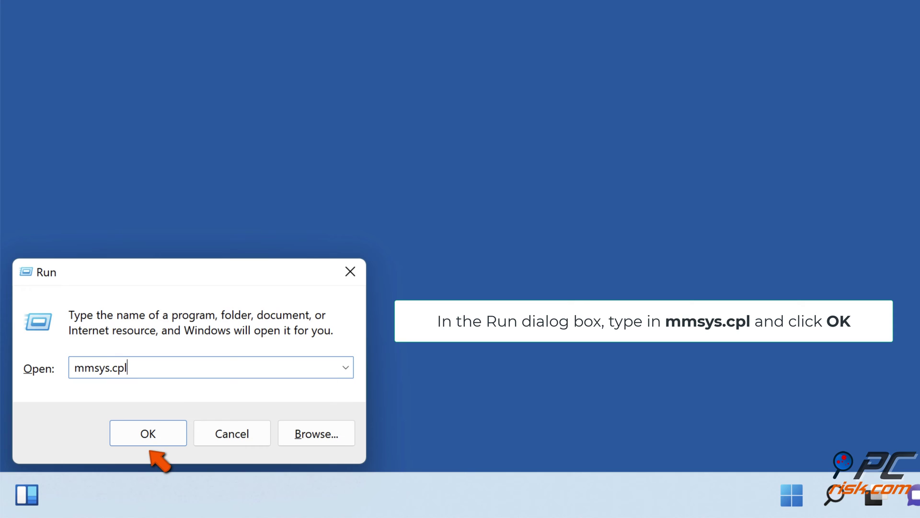
click(144, 444)
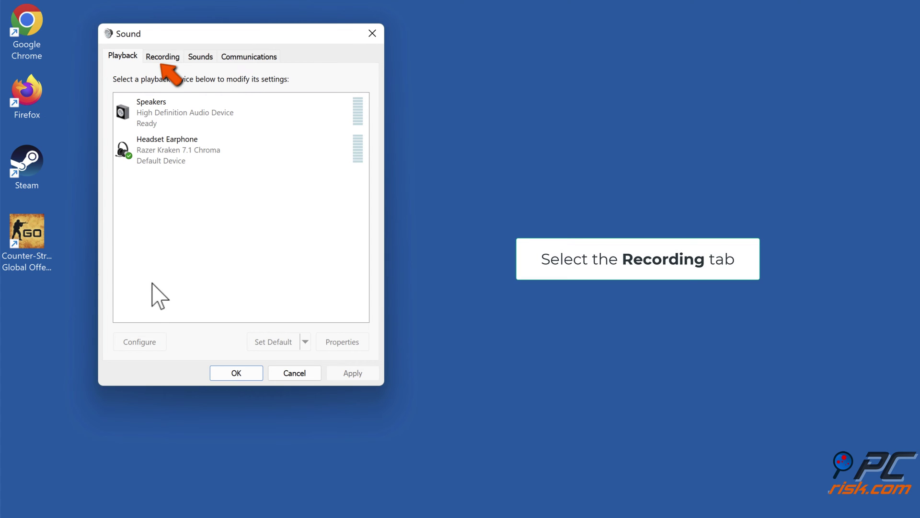
Raise the Headset Microphone recording level to 100 in its Properties and close the Sound dialogs
click(163, 57)
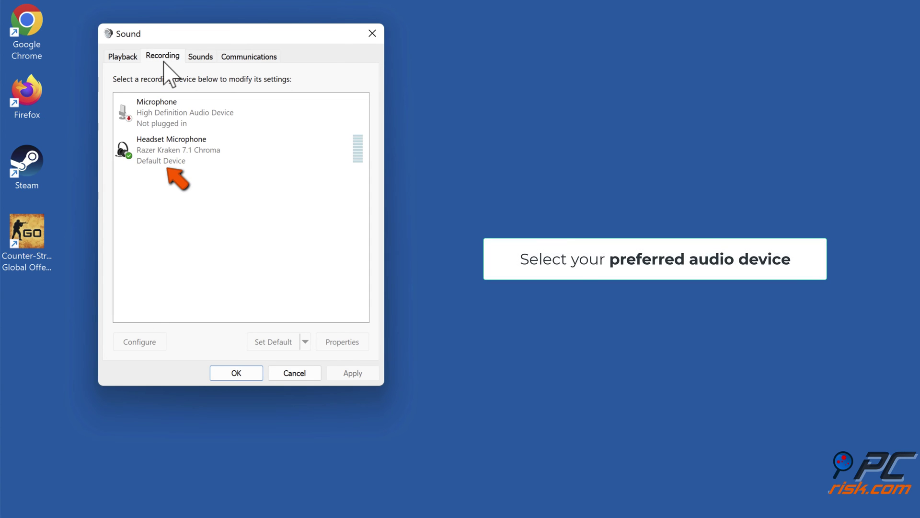
click(173, 154)
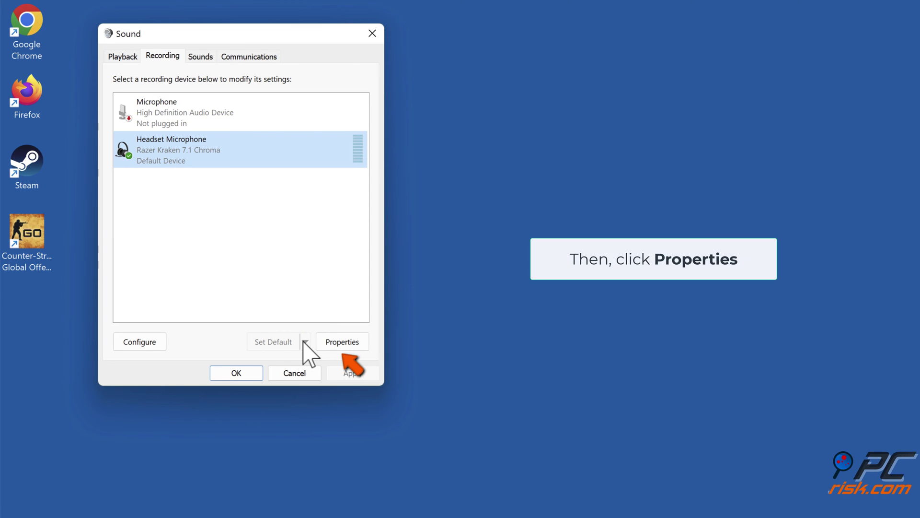
click(333, 343)
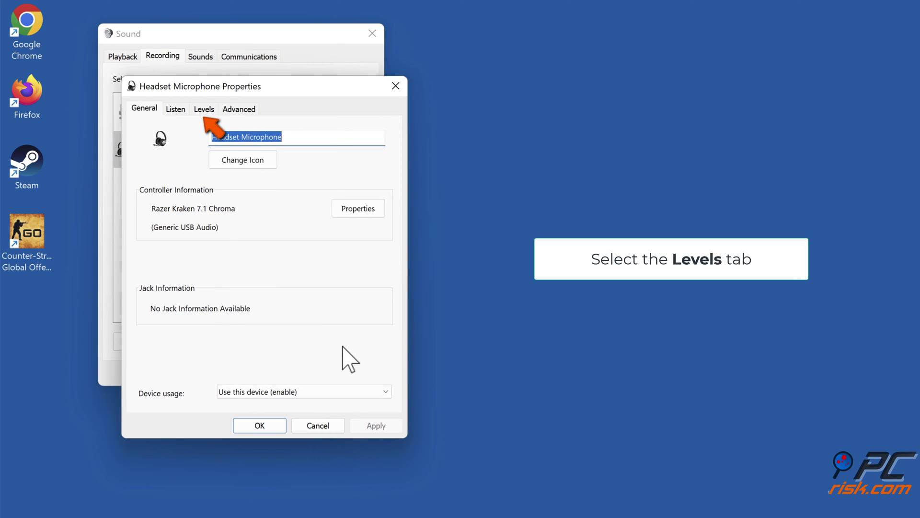
click(205, 114)
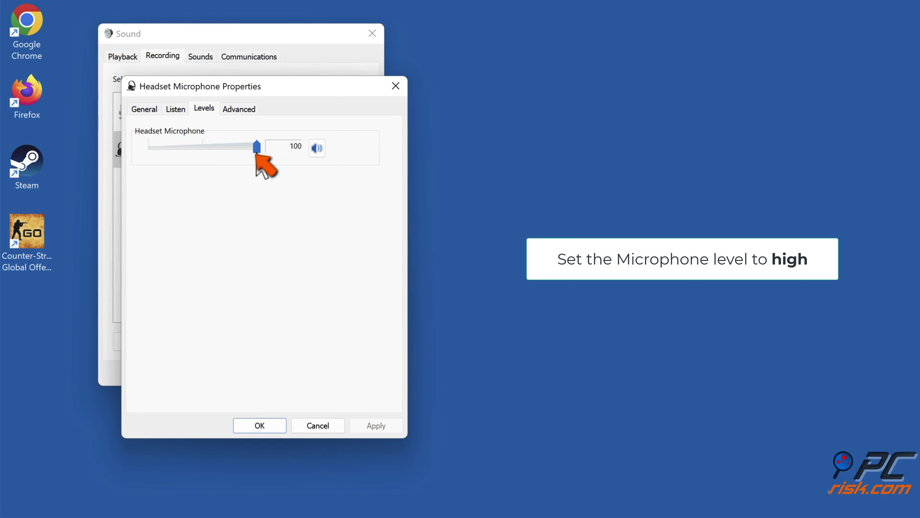
drag(255, 153, 258, 152)
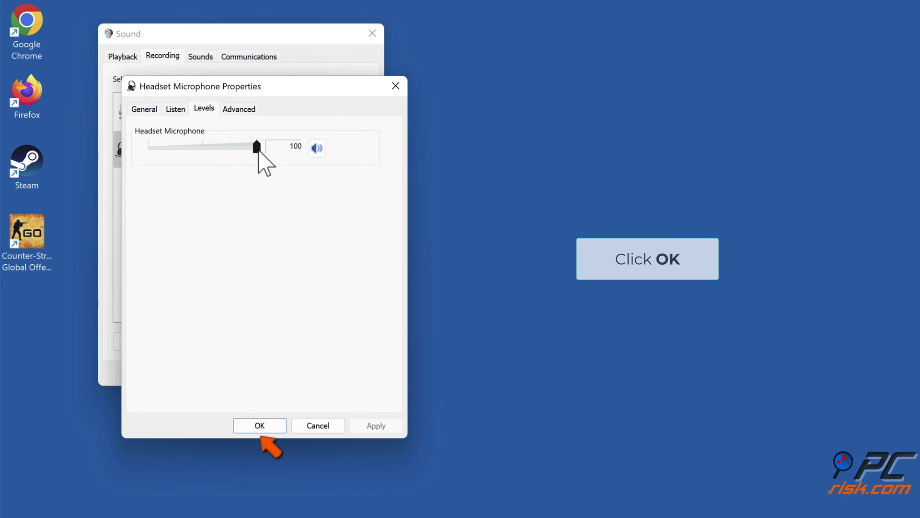
click(259, 425)
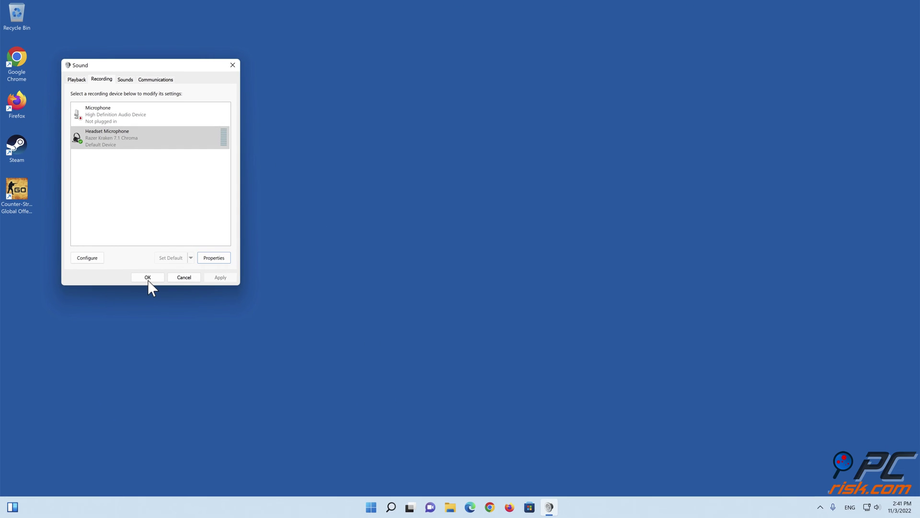
click(148, 277)
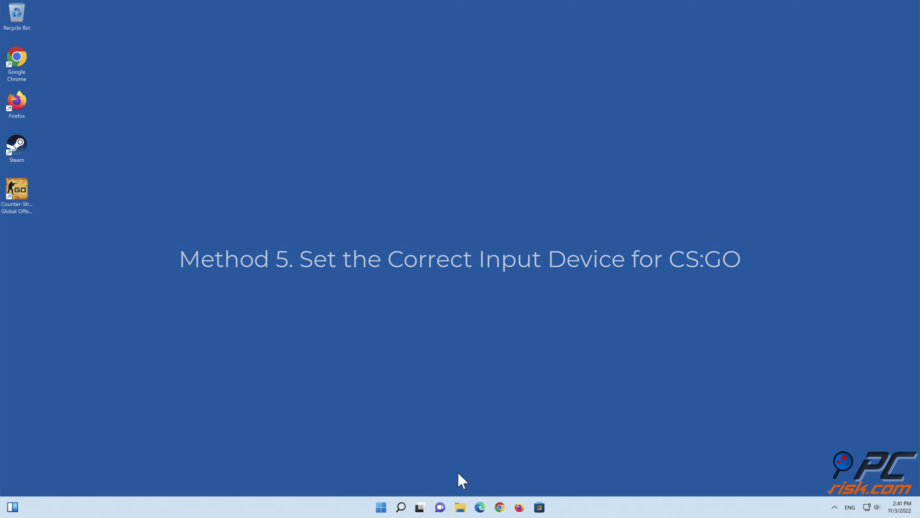
Open the Volume mixer under Settings > System > Sound and launch CS:GO from the desktop shortcut
right_click(382, 501)
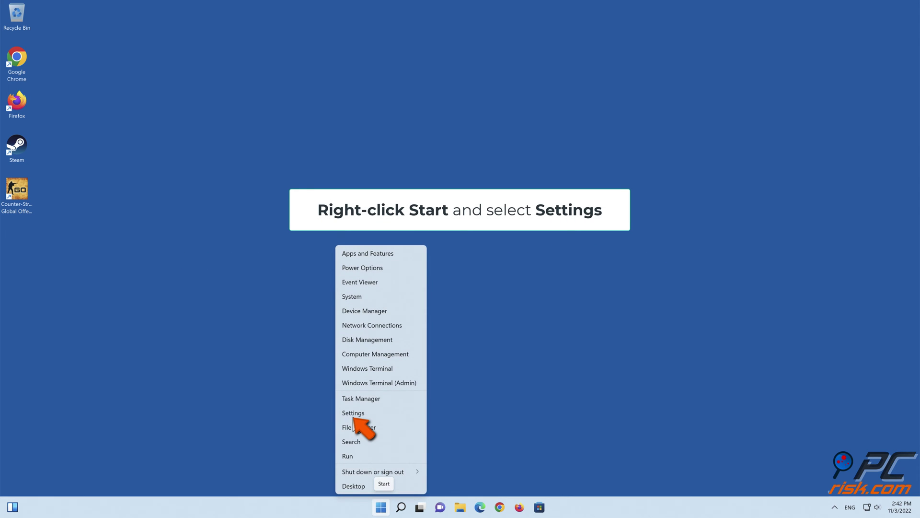
click(353, 413)
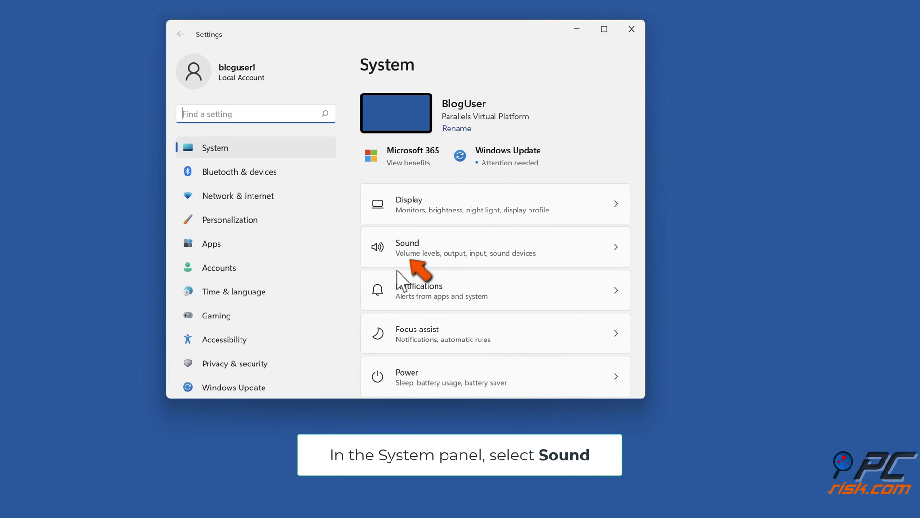
click(403, 262)
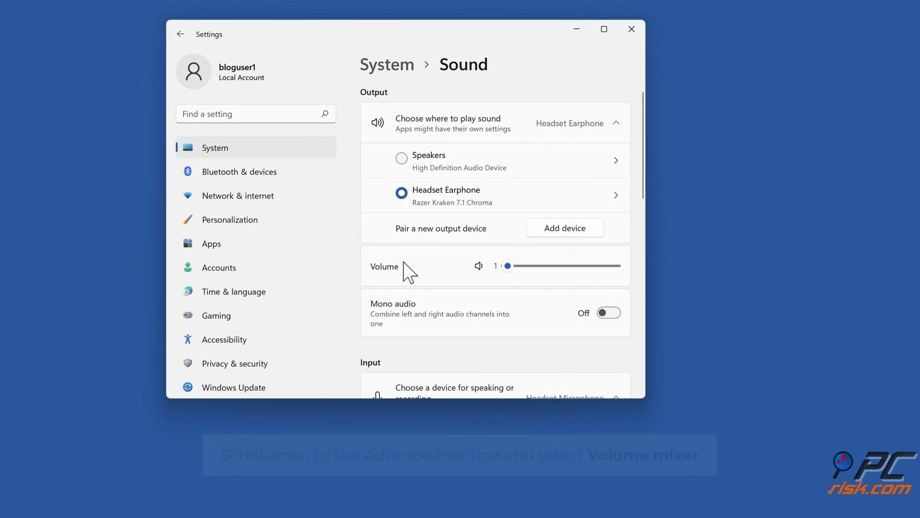
scroll(404, 262, down, 10)
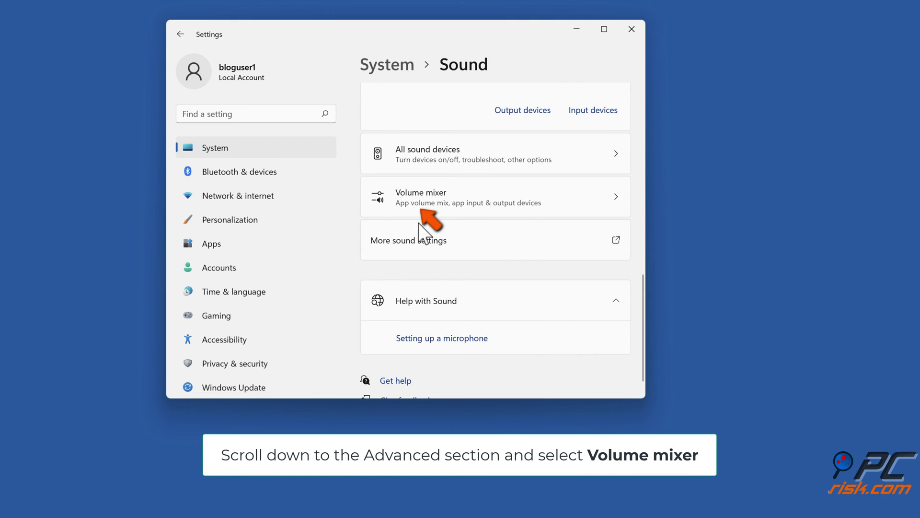
click(422, 213)
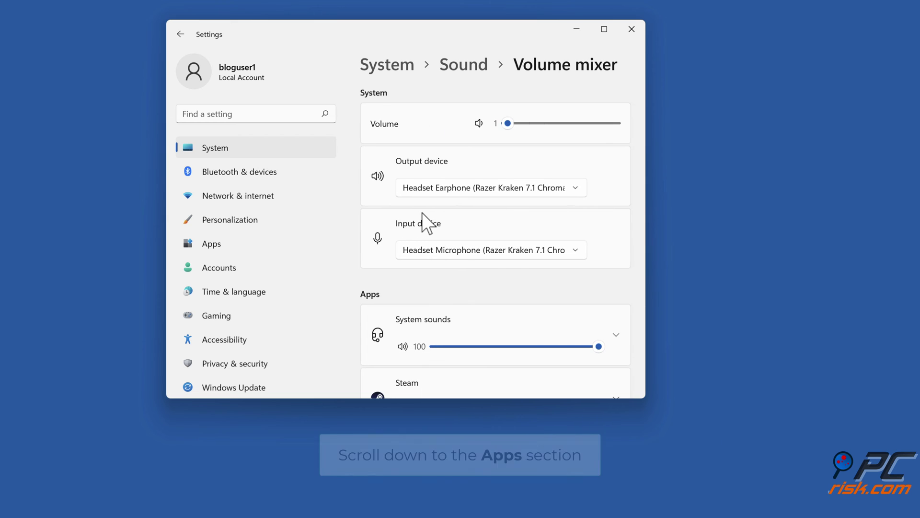
scroll(422, 213, down, 3)
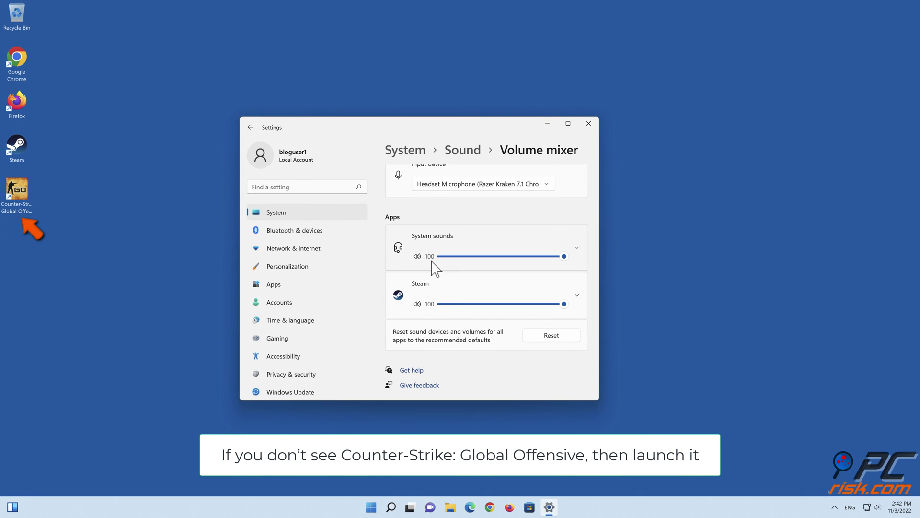
double_click(24, 200)
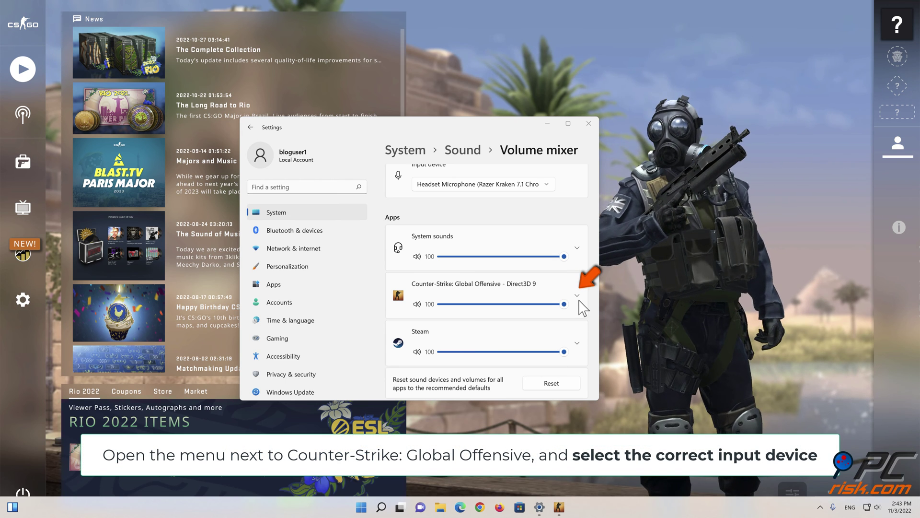
Set Counter-Strike: Global Offensive's input device to the Headset Microphone in the Volume mixer
click(578, 295)
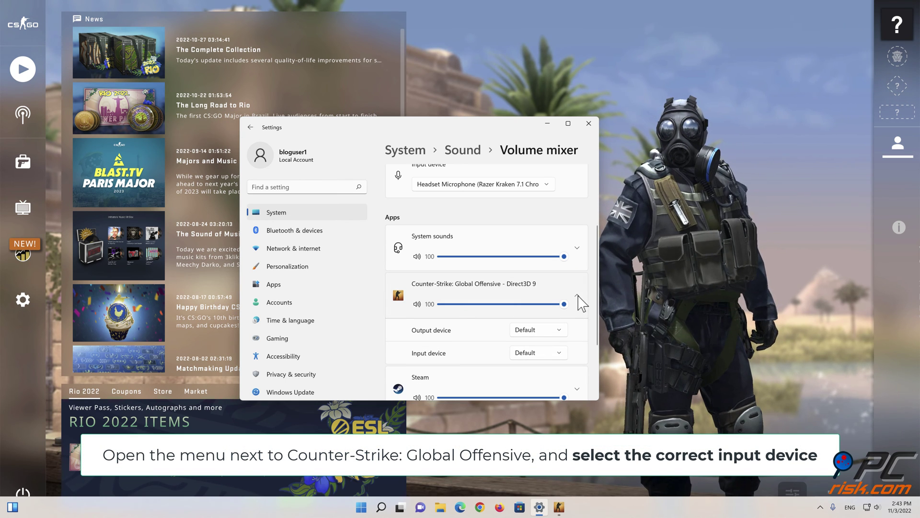
scroll(571, 345, down, 3)
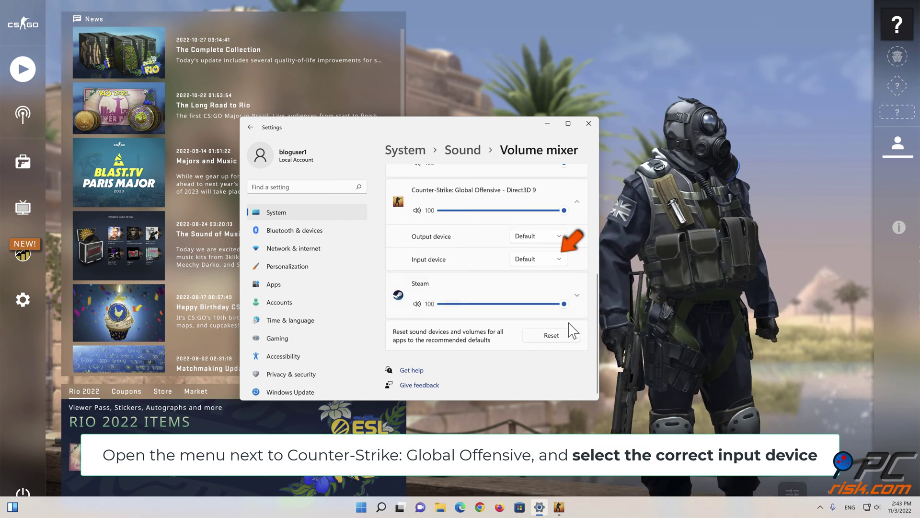
click(560, 260)
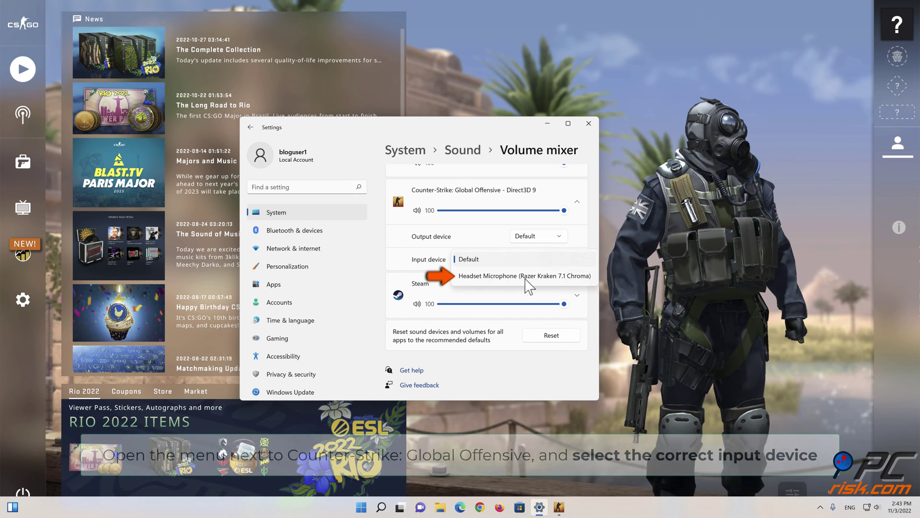
click(525, 278)
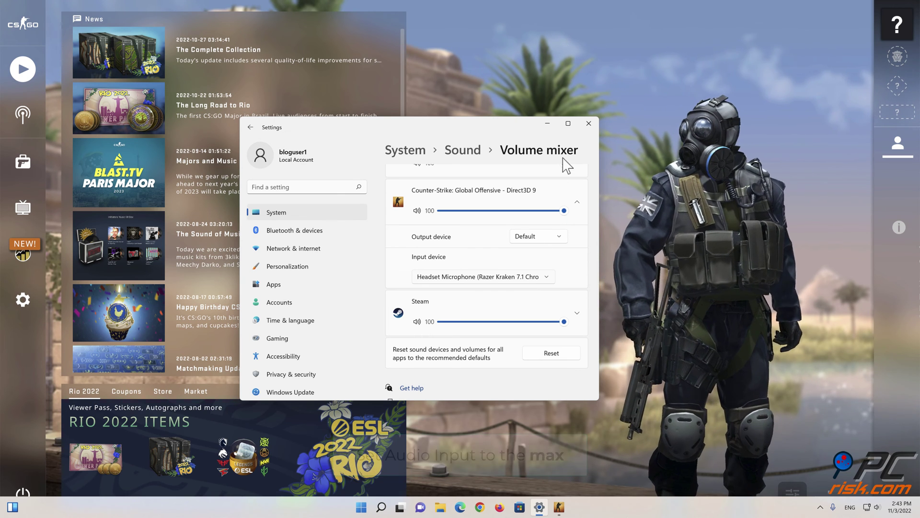
Close Windows Settings and quit CS:GO
click(589, 123)
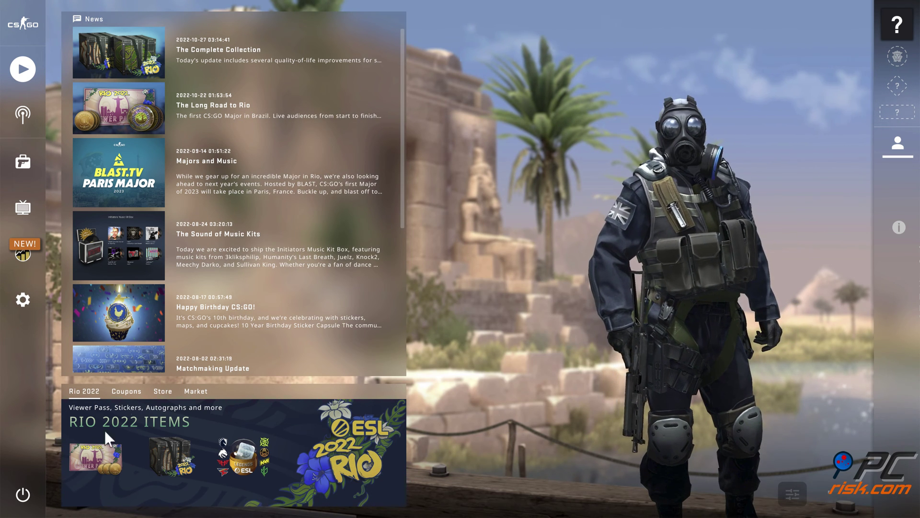
click(25, 491)
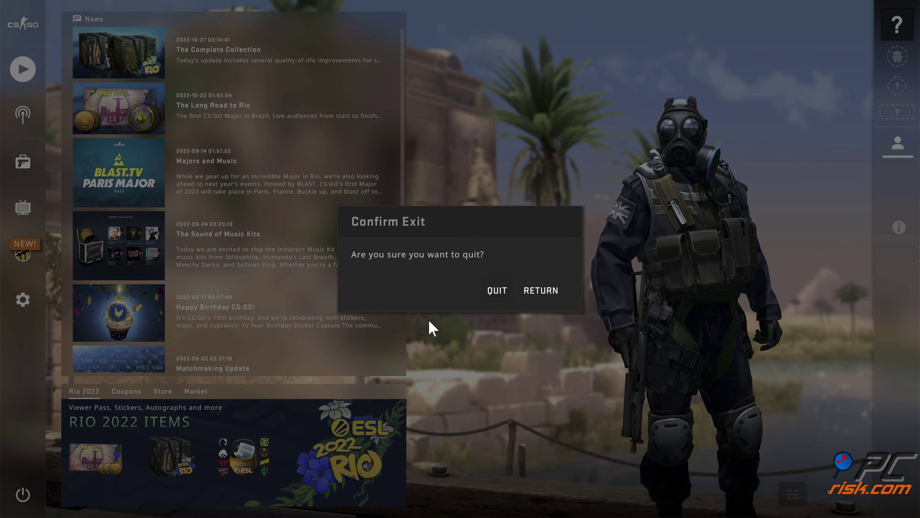
click(495, 293)
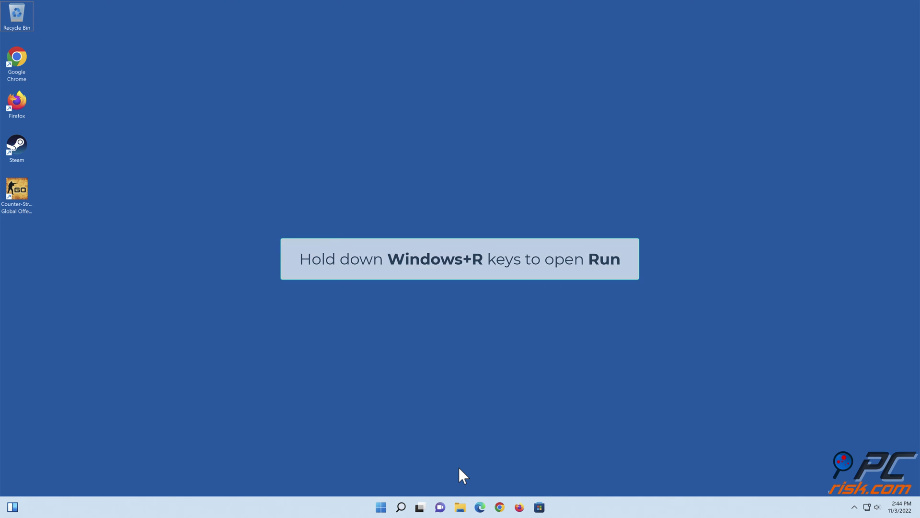
Launch services.msc from the Run dialog
key(super+r)
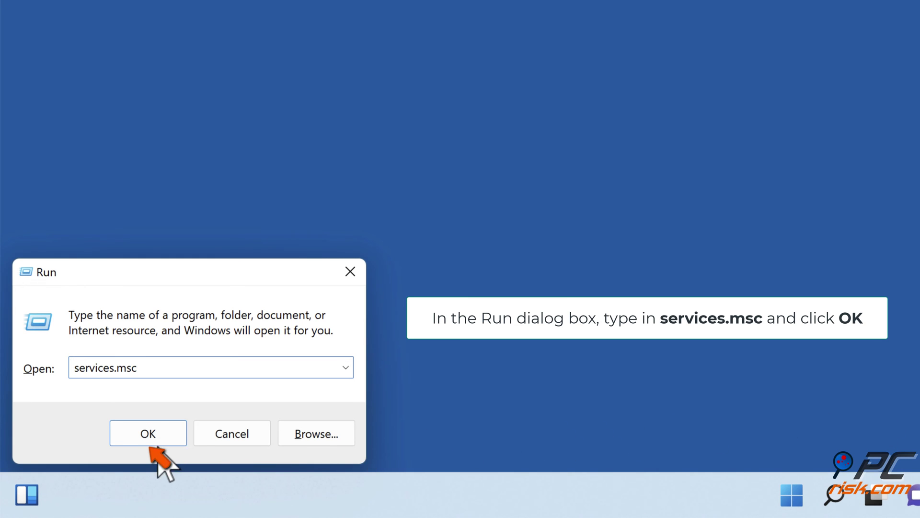
click(148, 442)
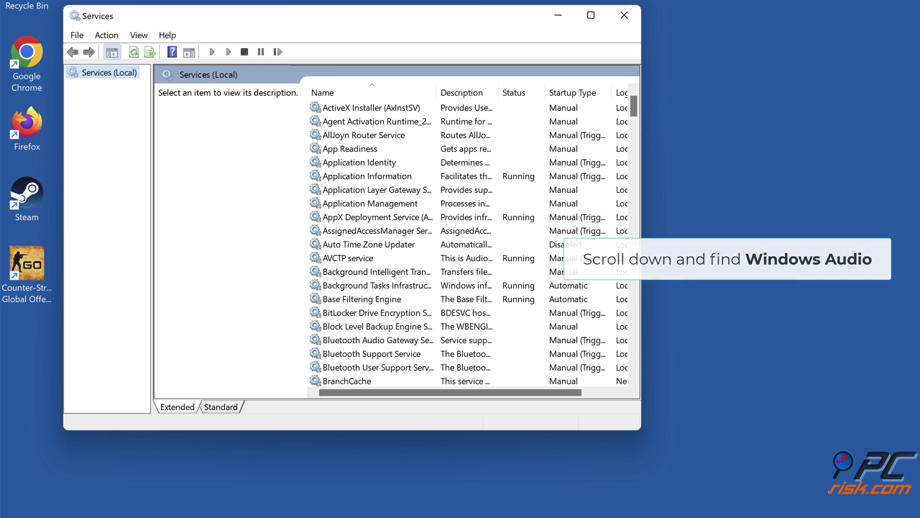
Restart the Windows Audio service and close the Services window
scroll(483, 256, down, 20)
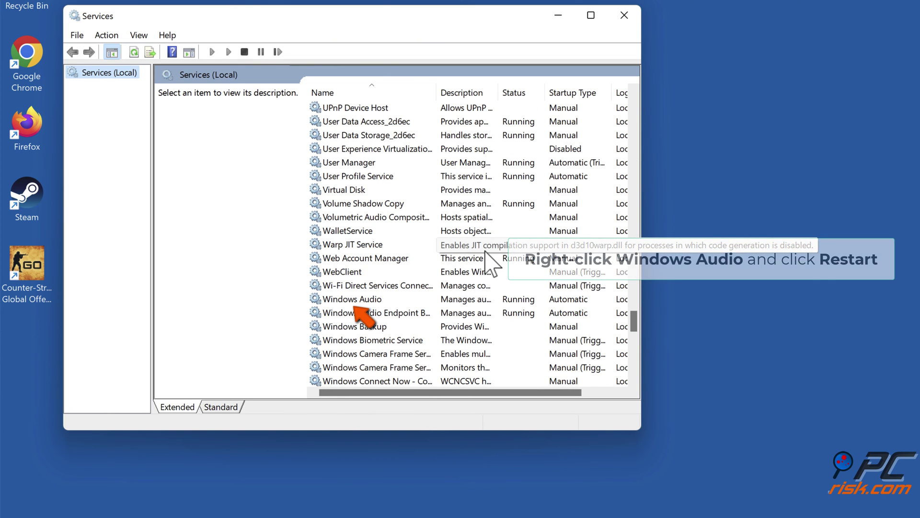
right_click(376, 301)
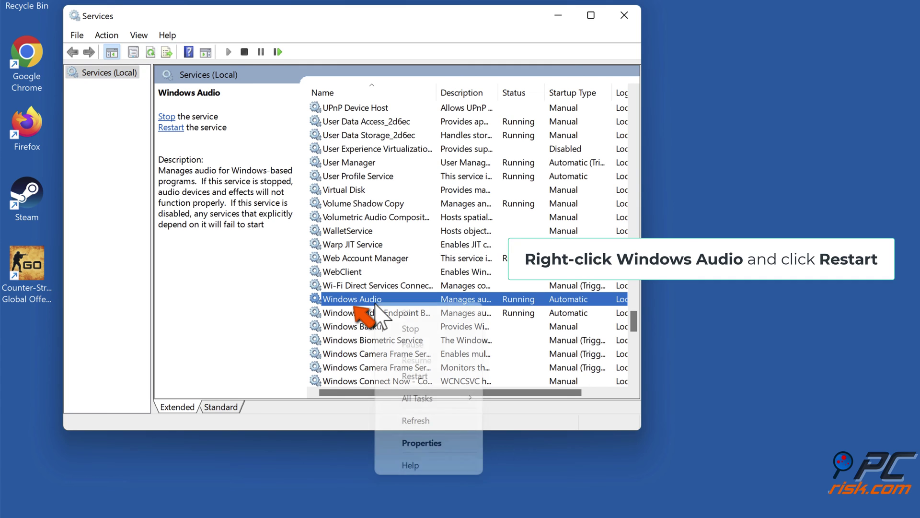
click(415, 379)
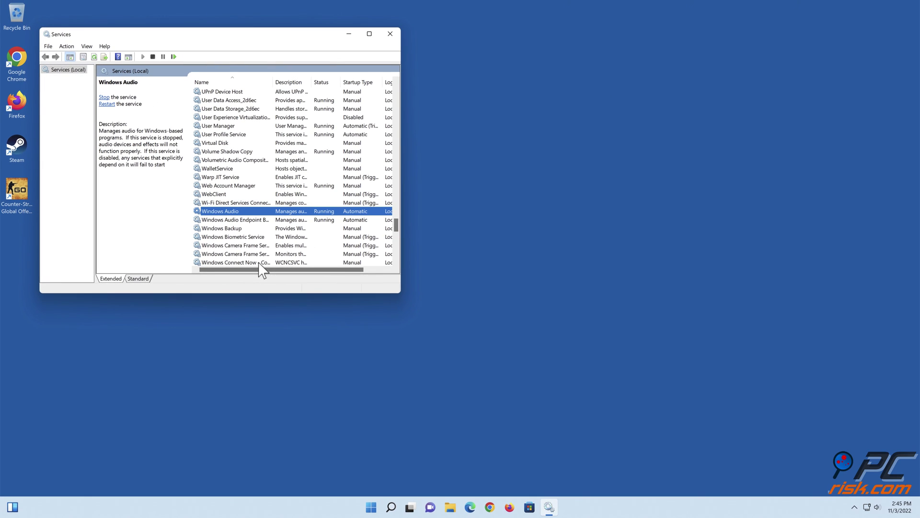
click(390, 34)
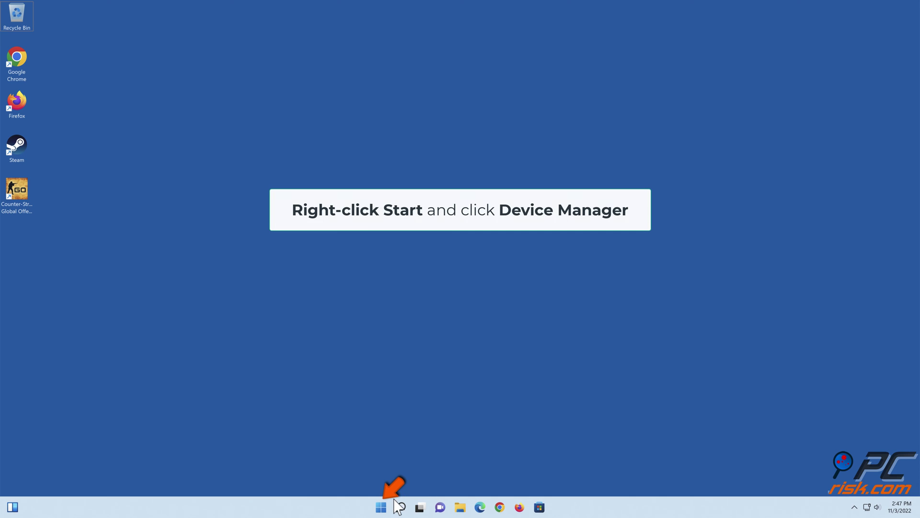
Open Device Manager and run an automatic driver search for the Headset Microphone
right_click(382, 507)
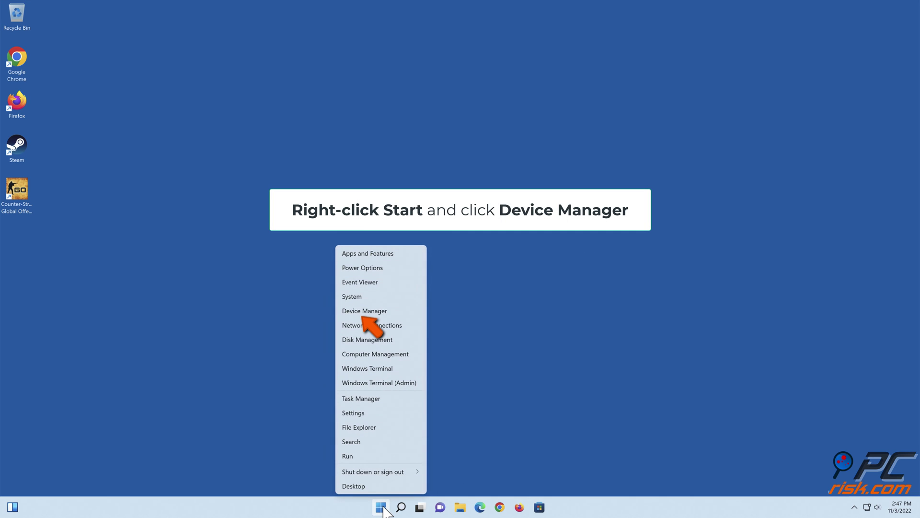
click(362, 313)
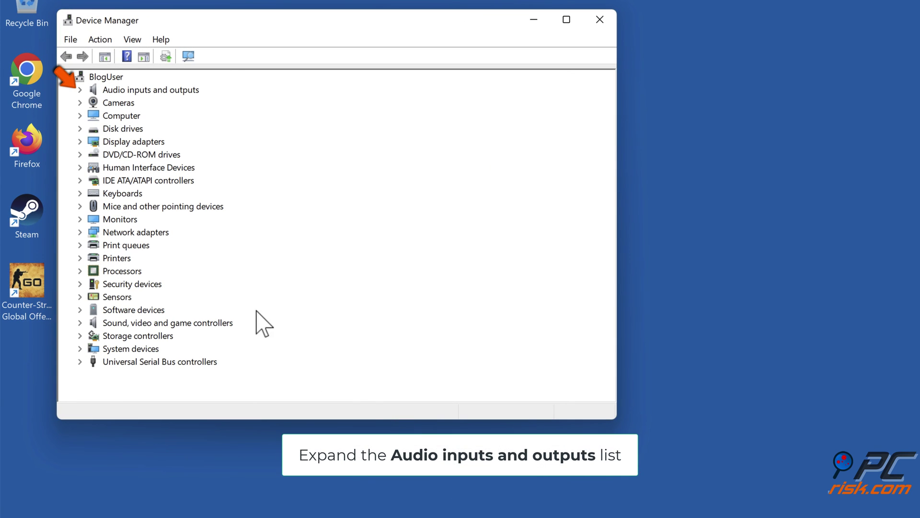
click(80, 90)
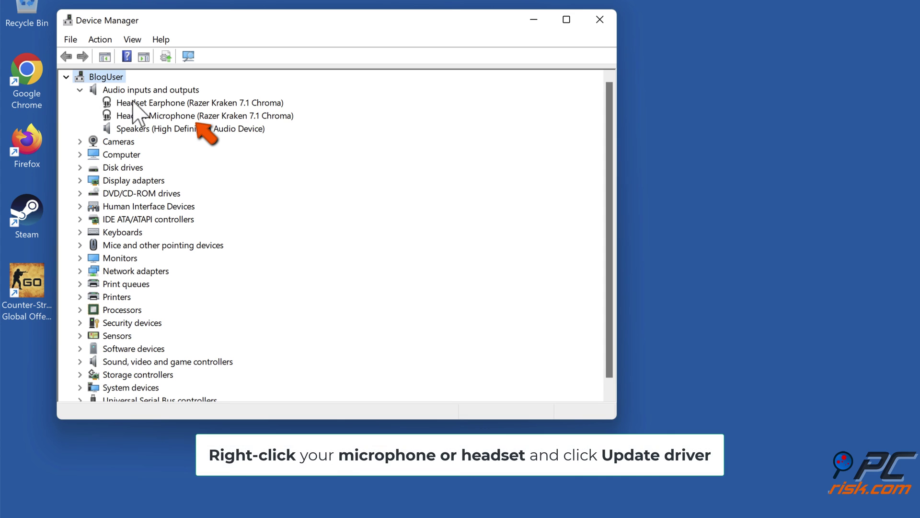
right_click(184, 120)
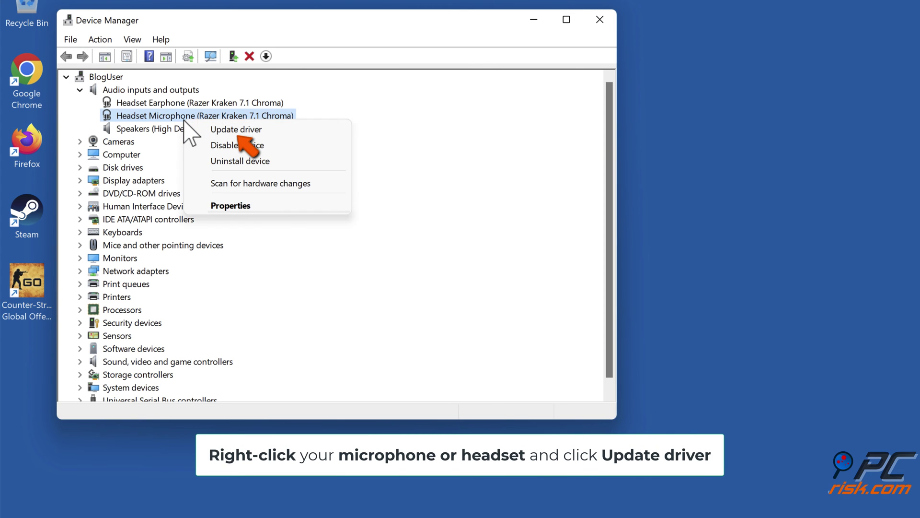
click(231, 129)
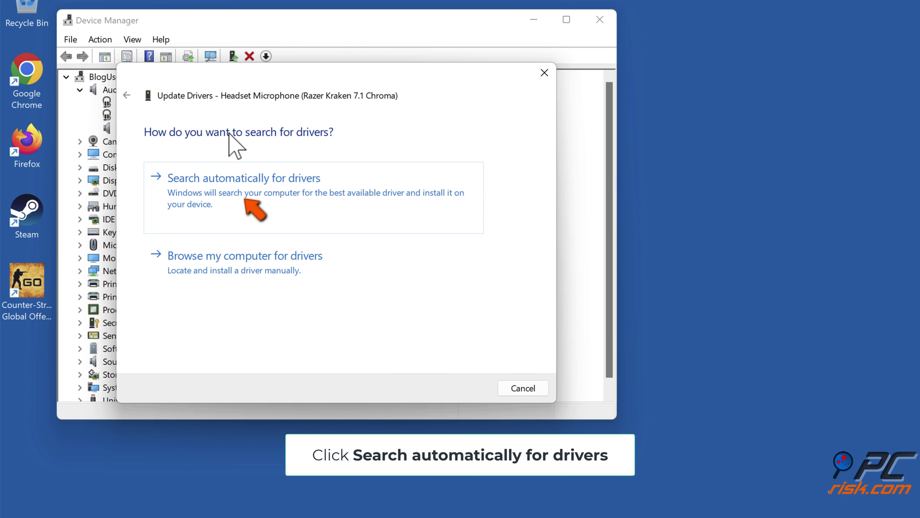
click(282, 194)
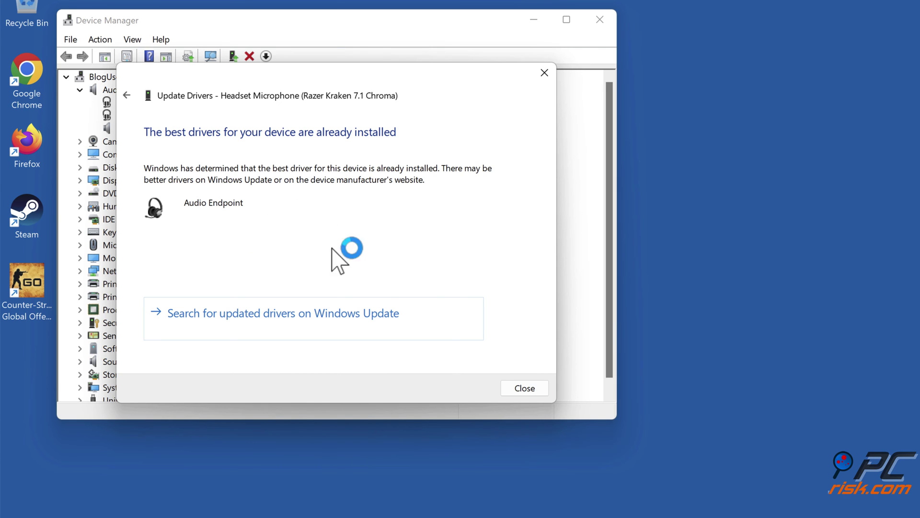
click(524, 389)
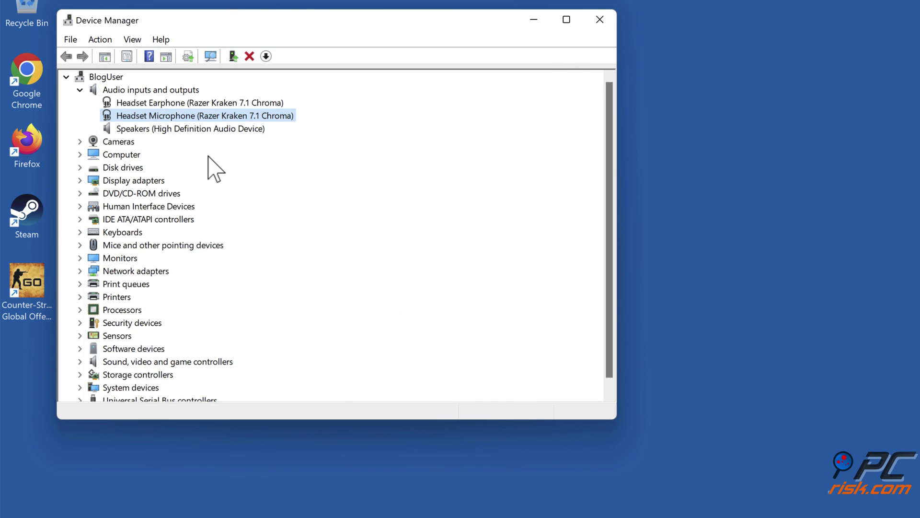
Run an automatic driver search for the Headset Earphone and close the result
right_click(190, 105)
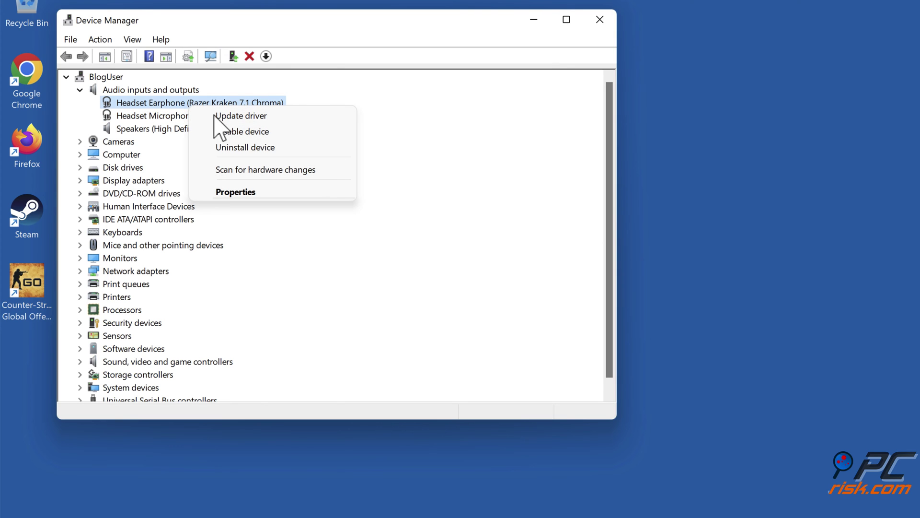
click(238, 120)
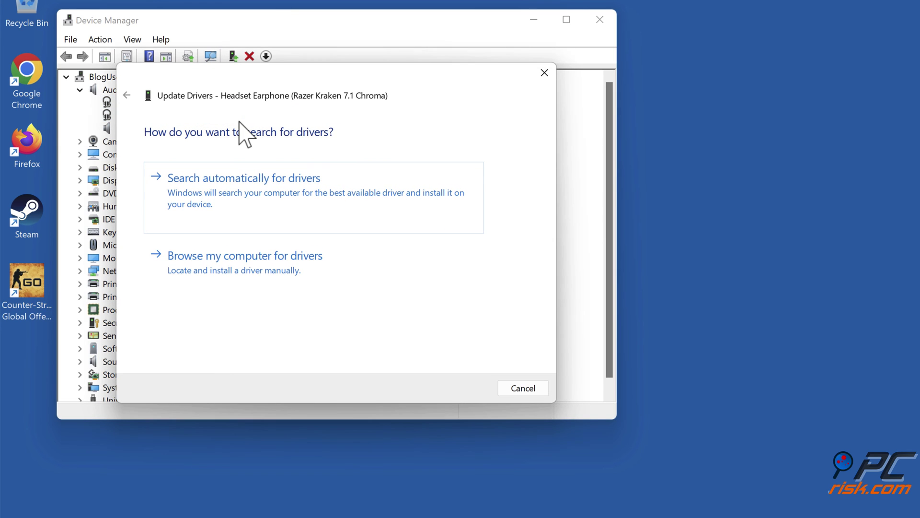
click(245, 202)
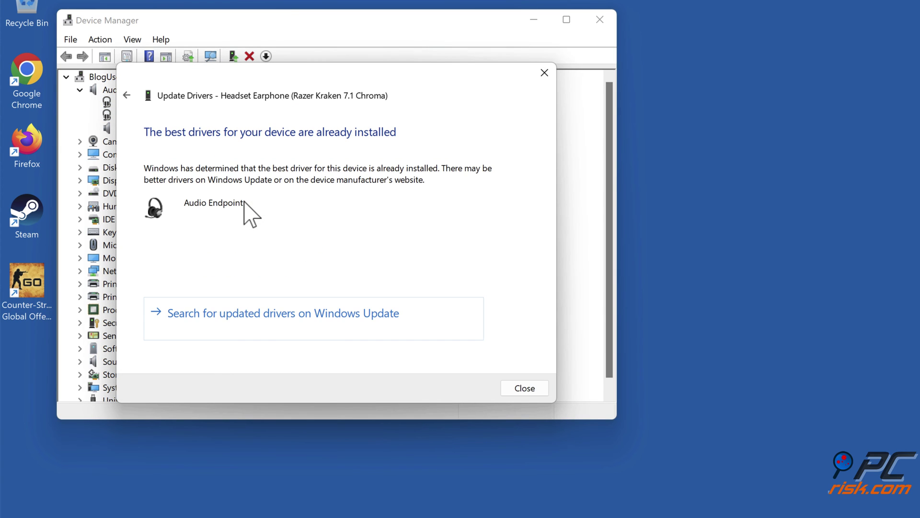
click(525, 389)
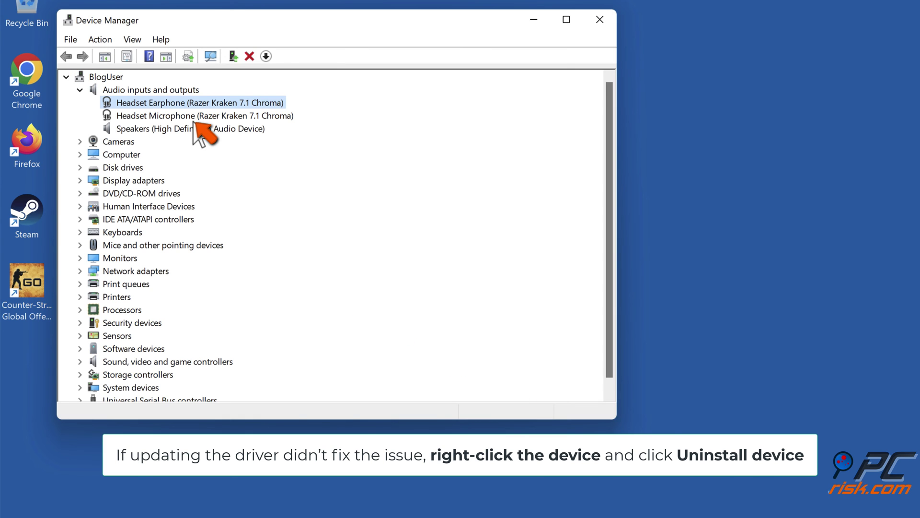
Uninstall both the Headset Microphone and Headset Earphone devices in Device Manager
right_click(195, 118)
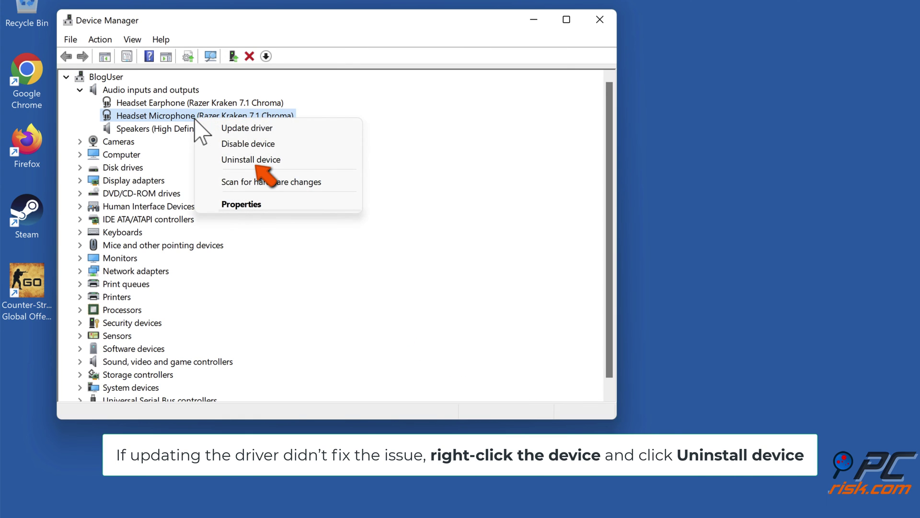
click(246, 158)
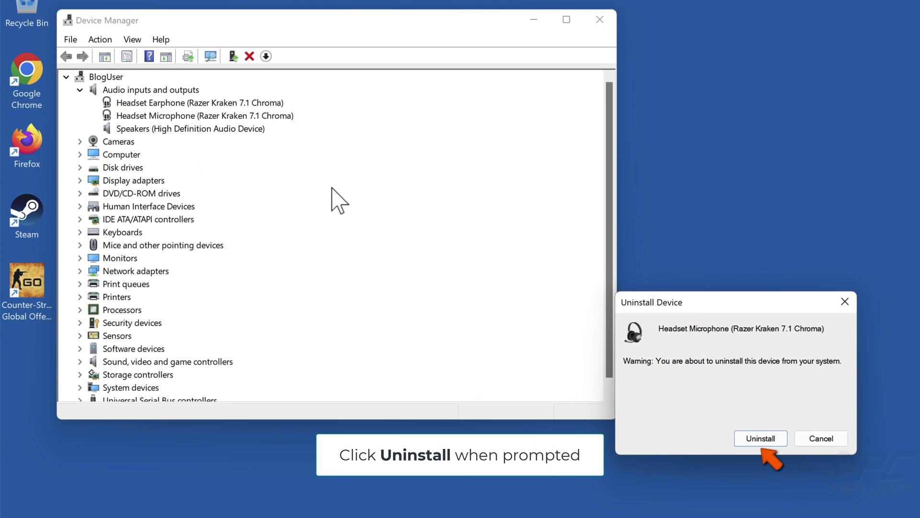
click(761, 439)
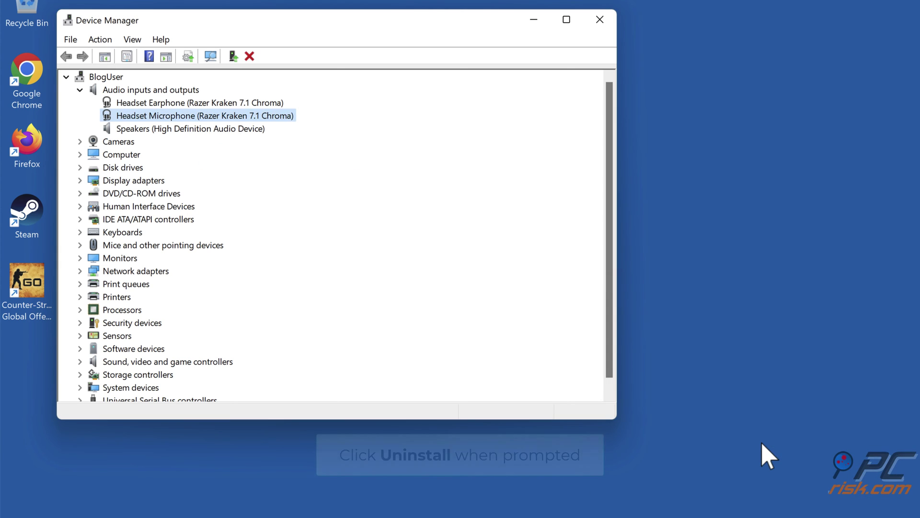
right_click(198, 106)
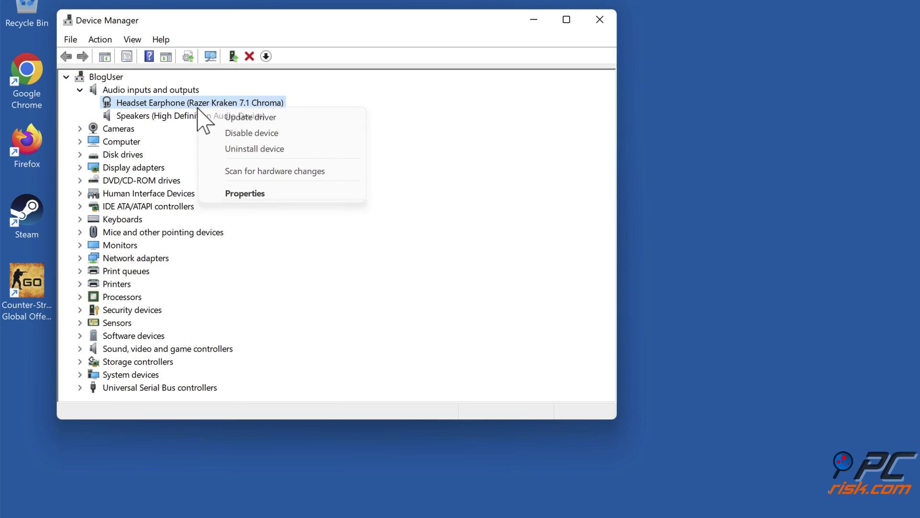
click(254, 149)
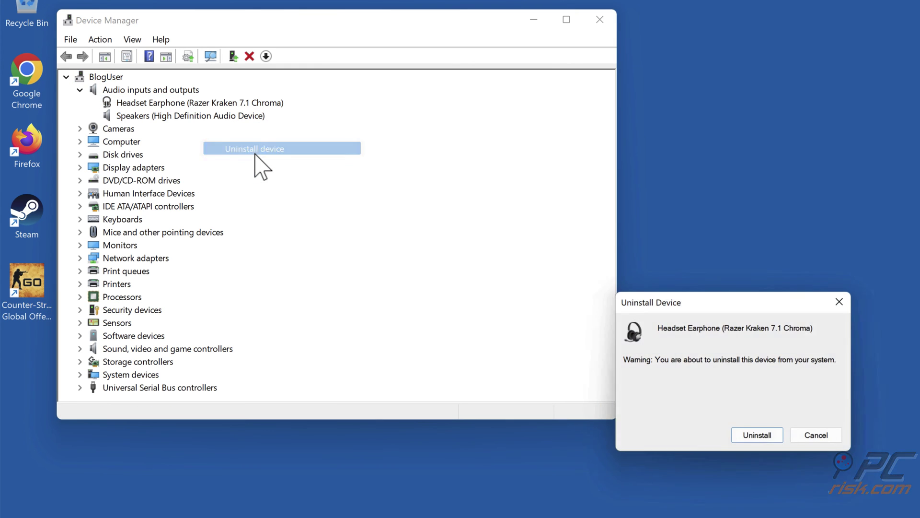
click(759, 439)
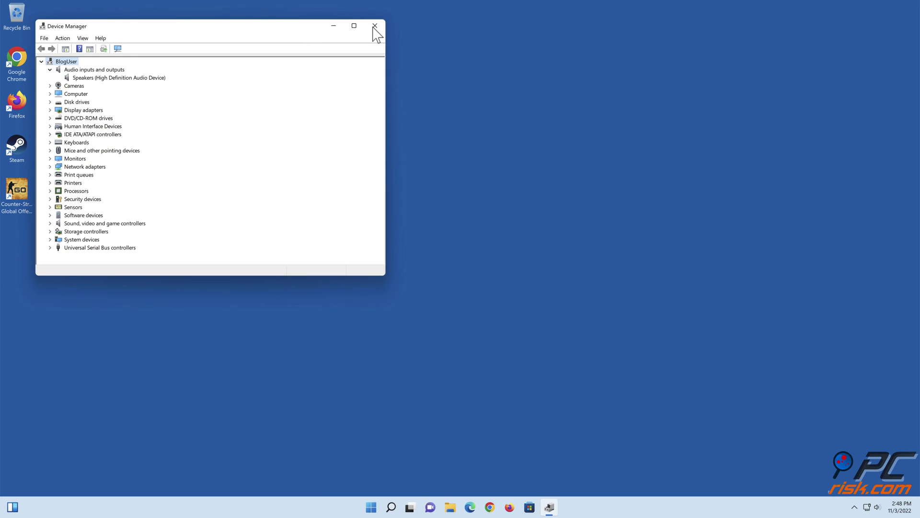
Close Device Manager, bring up the Start power options to restart, then launch Steam
click(375, 26)
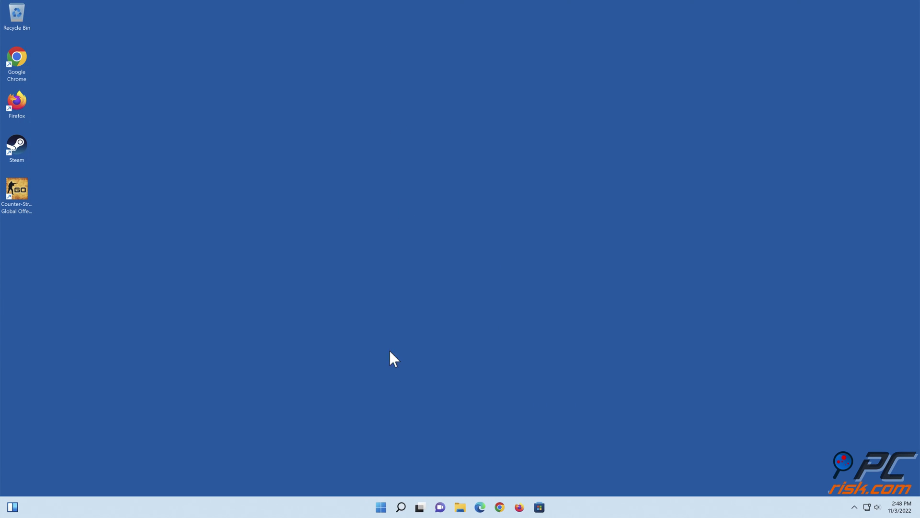
click(383, 509)
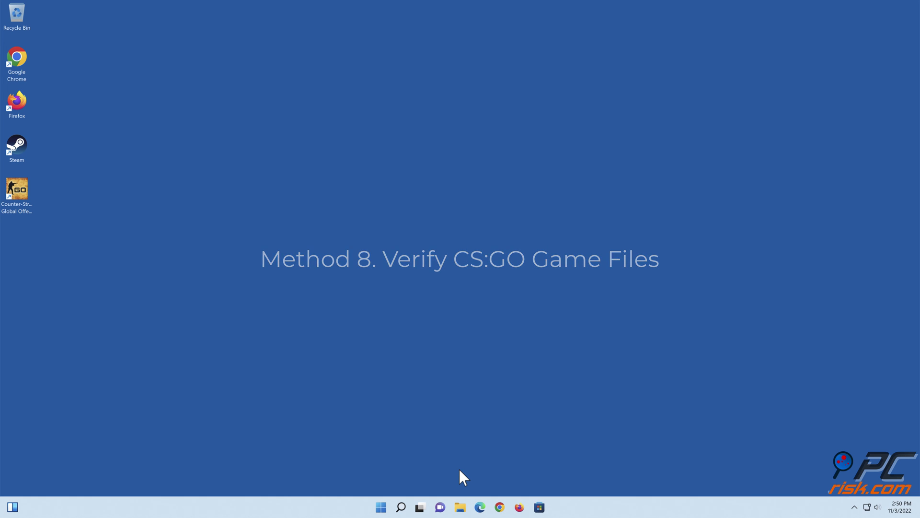
double_click(24, 149)
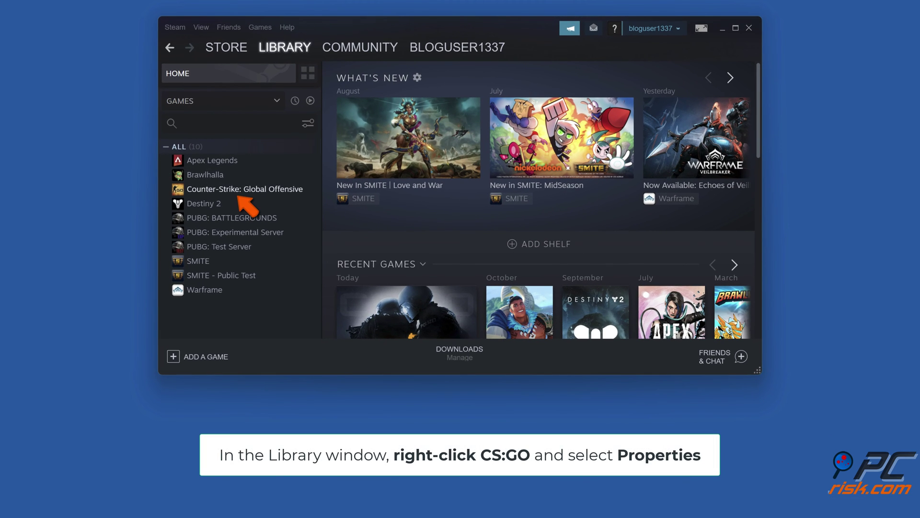
Verify CS:GO's game file integrity from Properties > Local Files, then close Properties
click(238, 192)
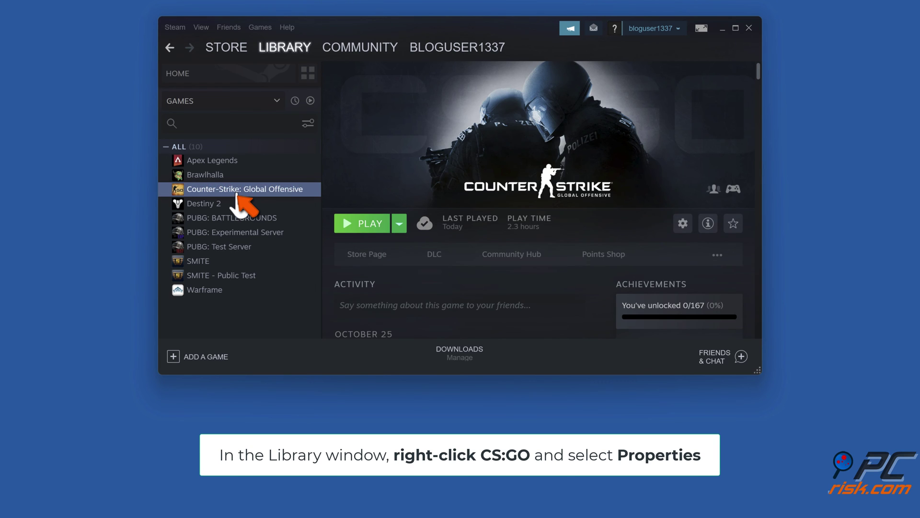
right_click(239, 193)
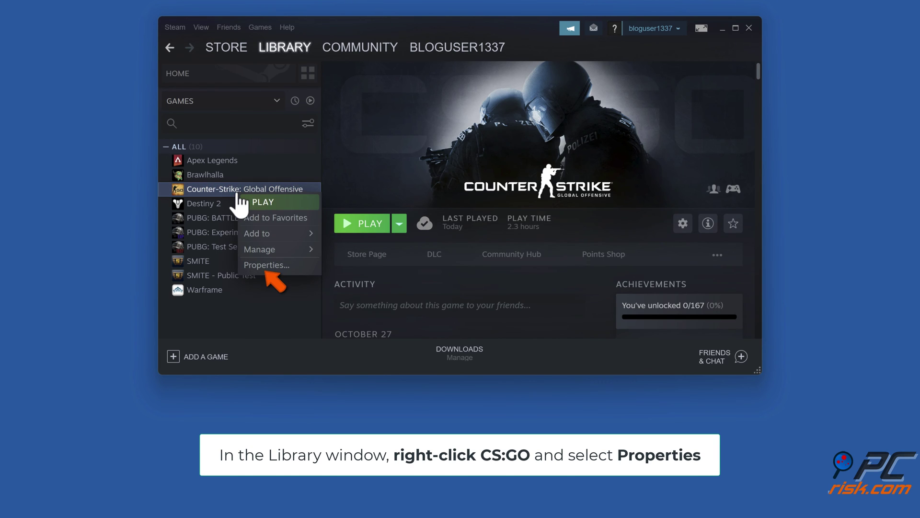
click(265, 268)
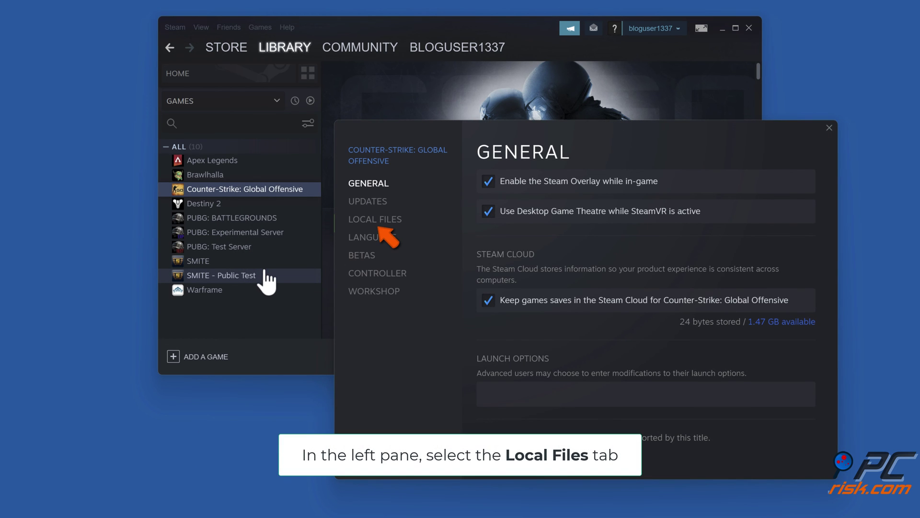
click(377, 221)
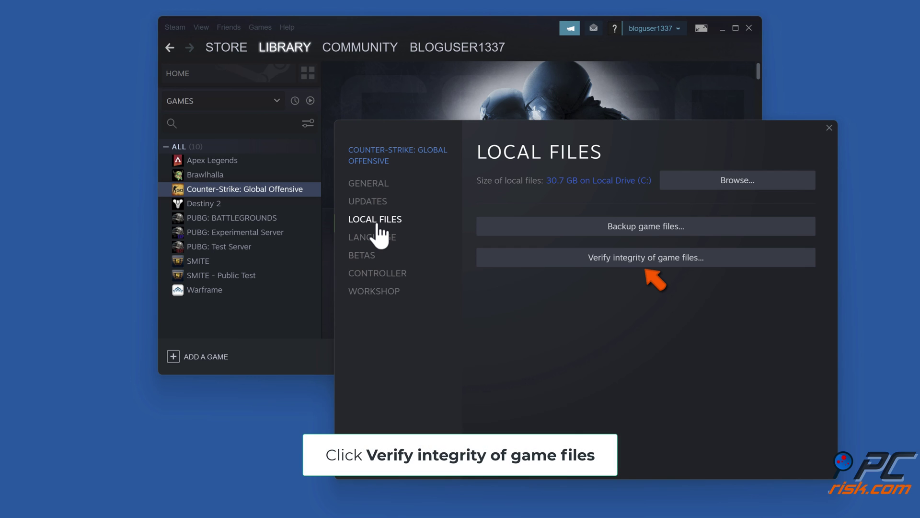
click(654, 264)
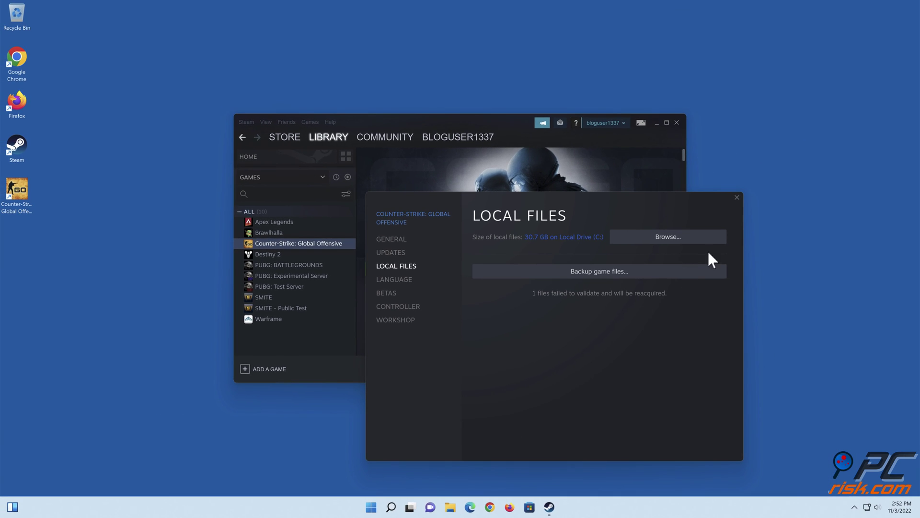
click(737, 197)
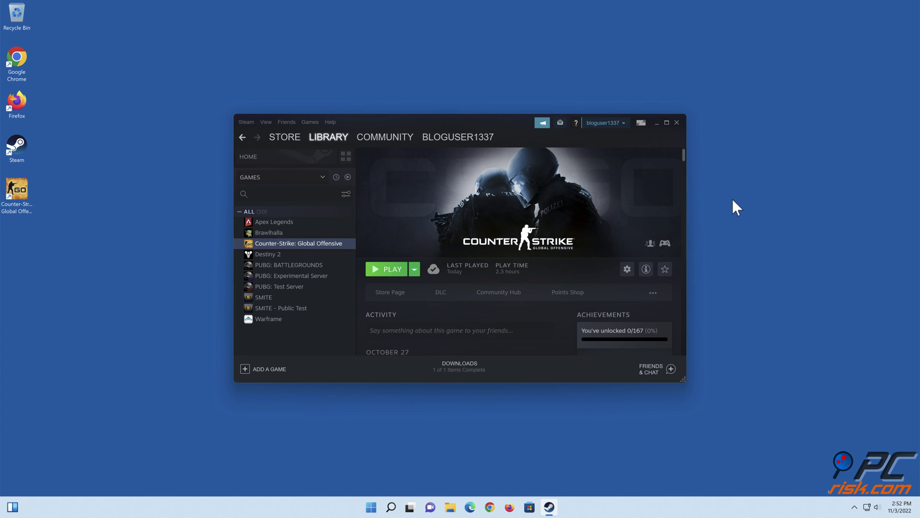
Close Steam, quarantine the threats from a Combo Cleaner quick scan, and enable real-time Anti-malware
click(676, 122)
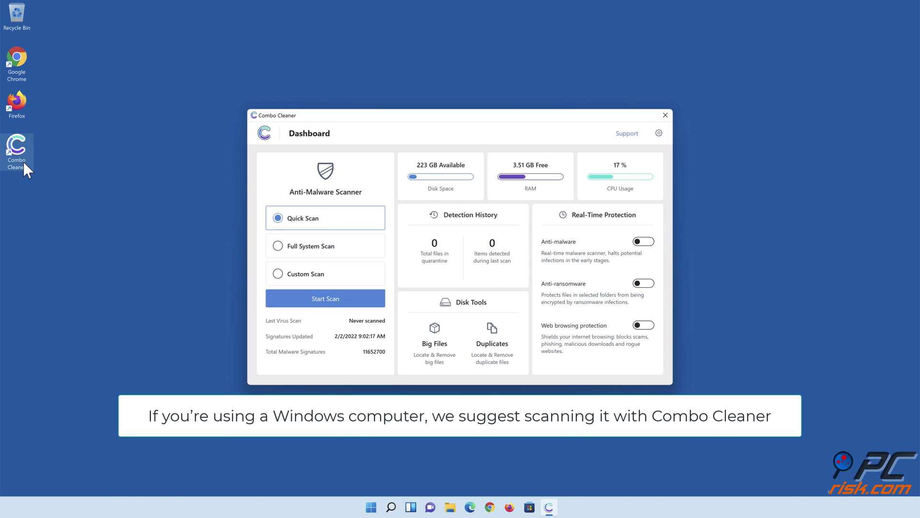
click(327, 302)
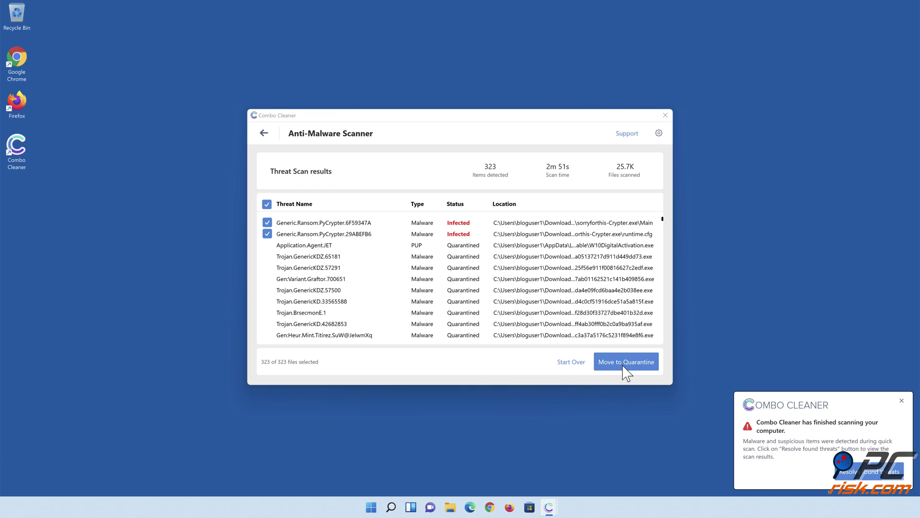
click(626, 364)
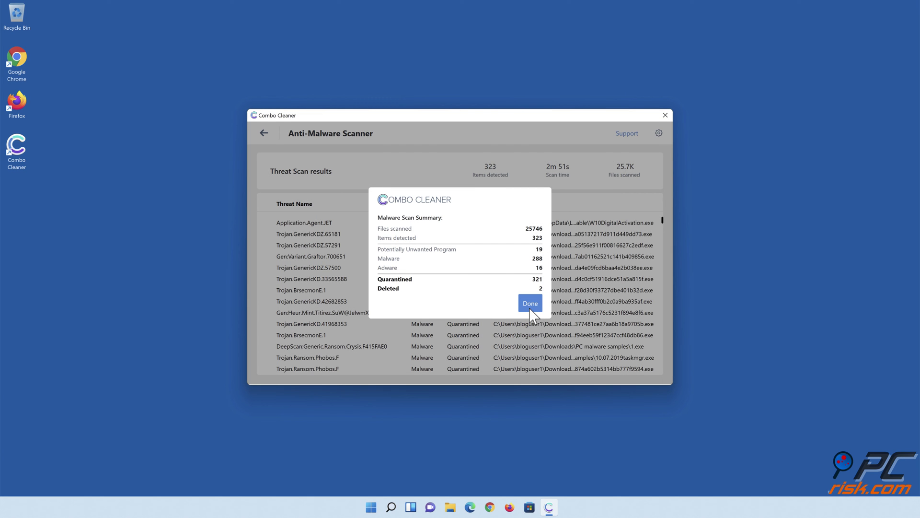
click(530, 309)
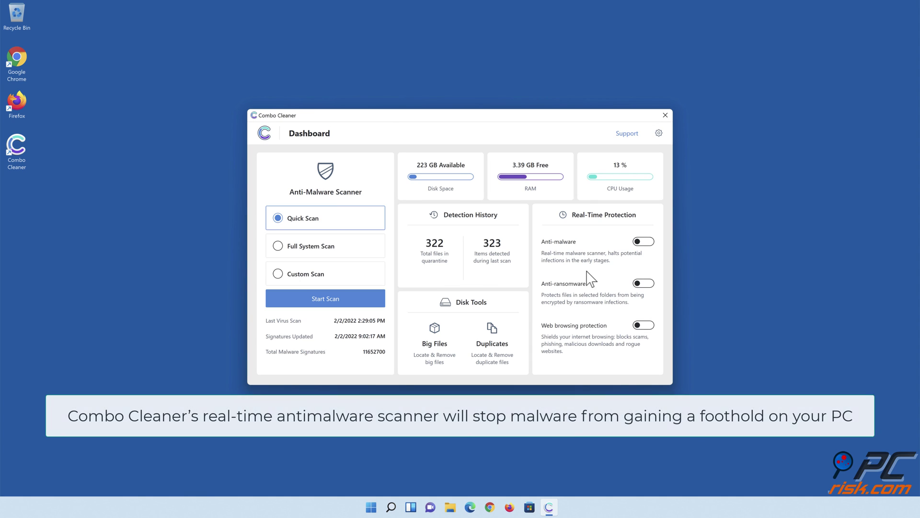
click(643, 243)
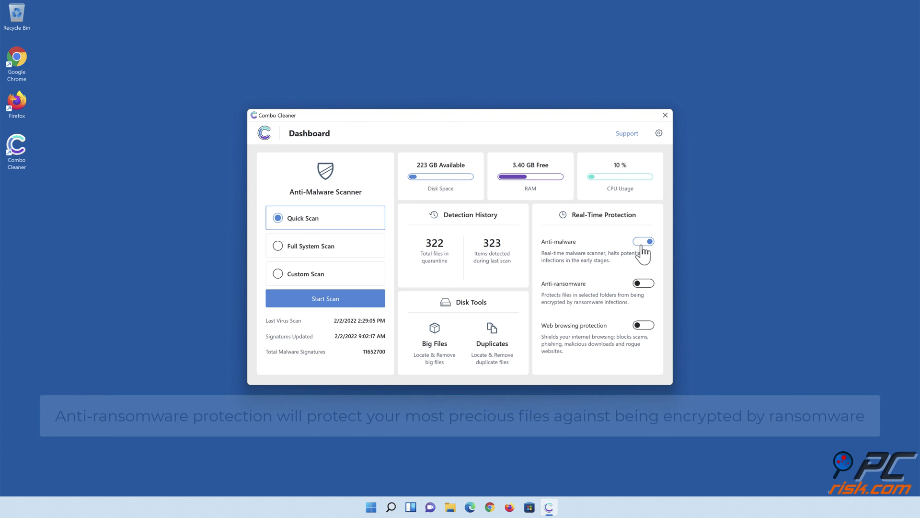
Turn on anti-ransomware protection for the Libraries > Documents folder and return to the dashboard
click(643, 283)
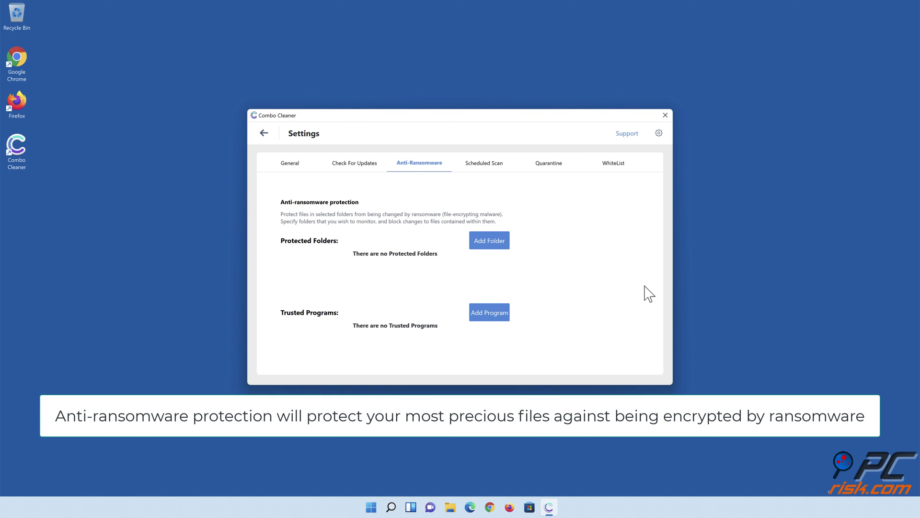
click(490, 241)
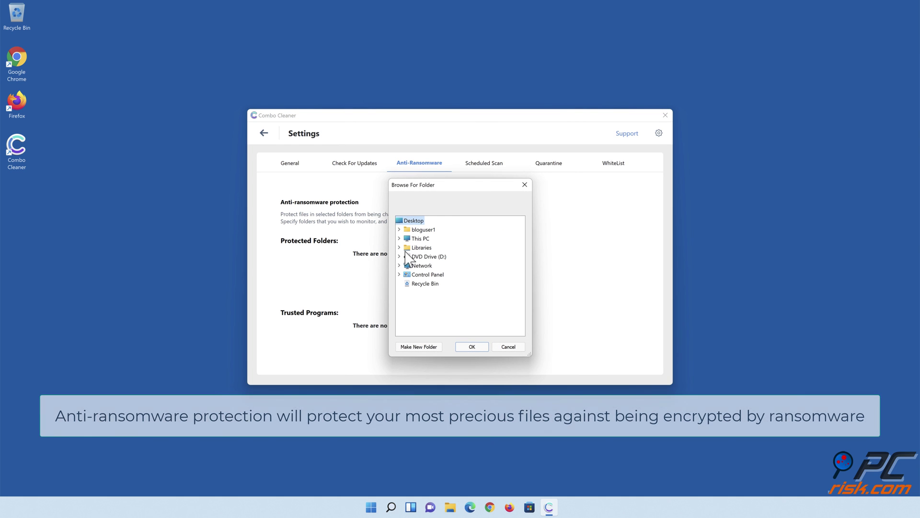
click(399, 247)
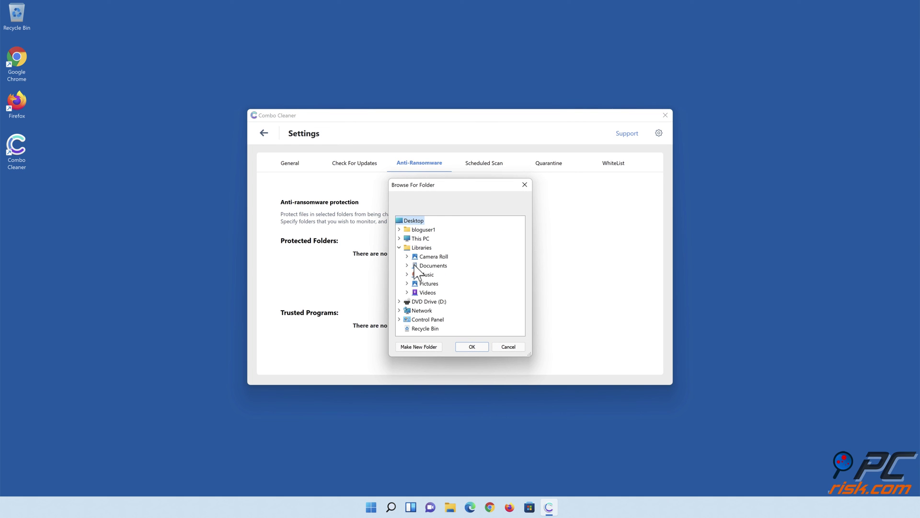
click(407, 265)
click(431, 274)
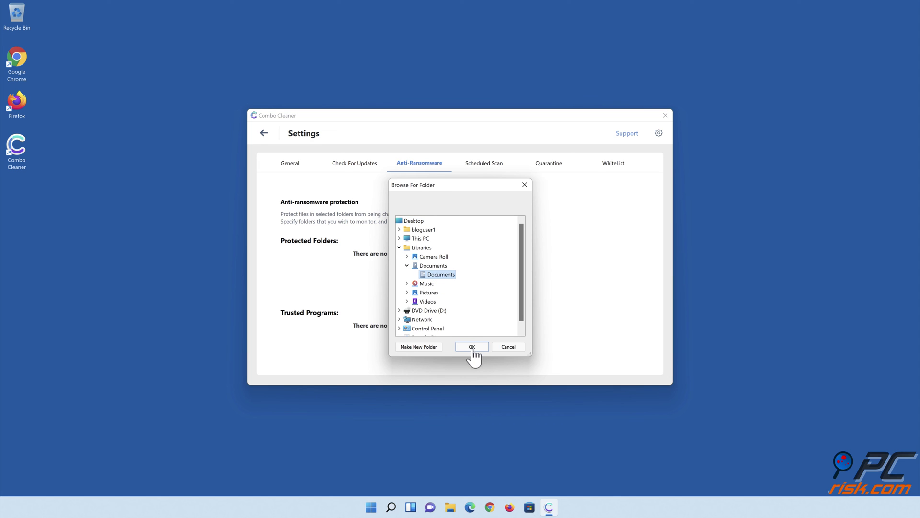
click(472, 347)
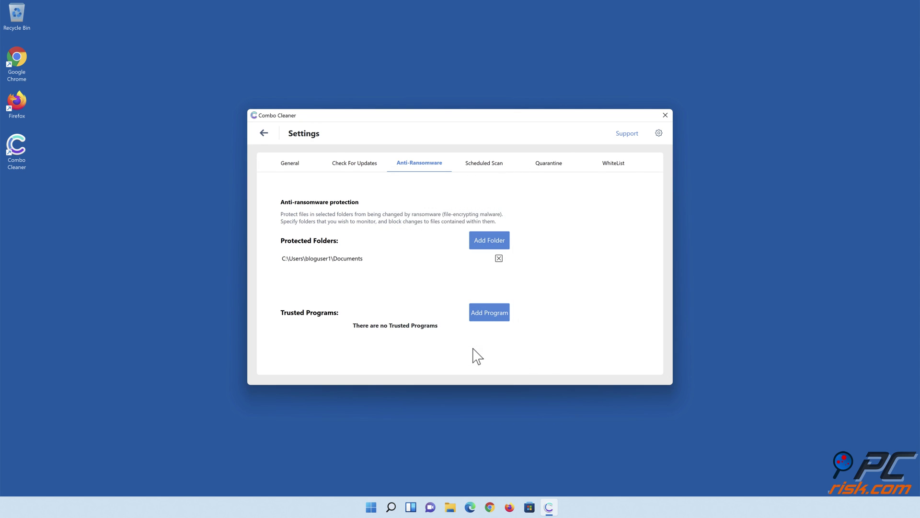
click(267, 135)
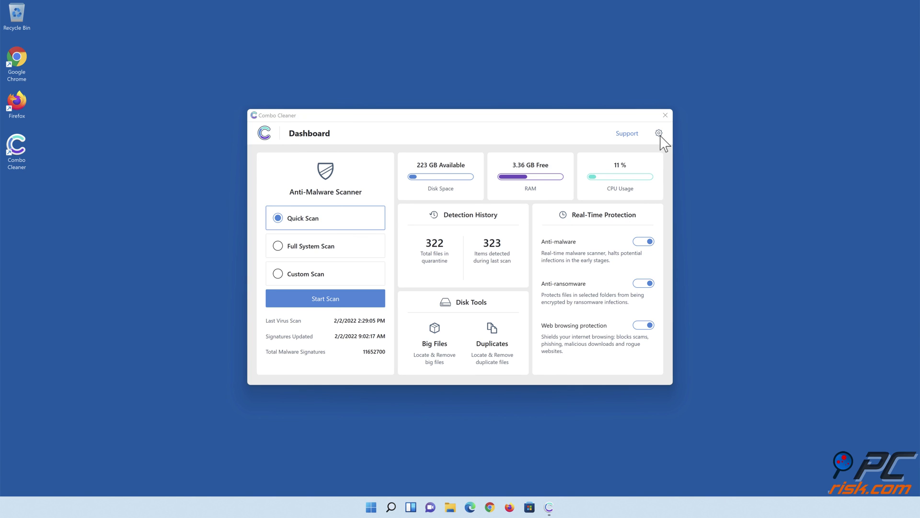
Close the Combo Cleaner window from its title bar
click(665, 115)
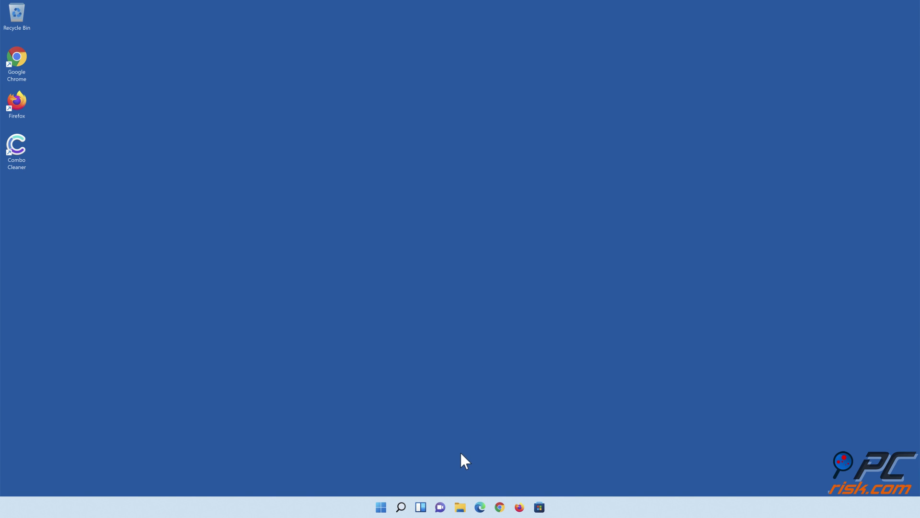